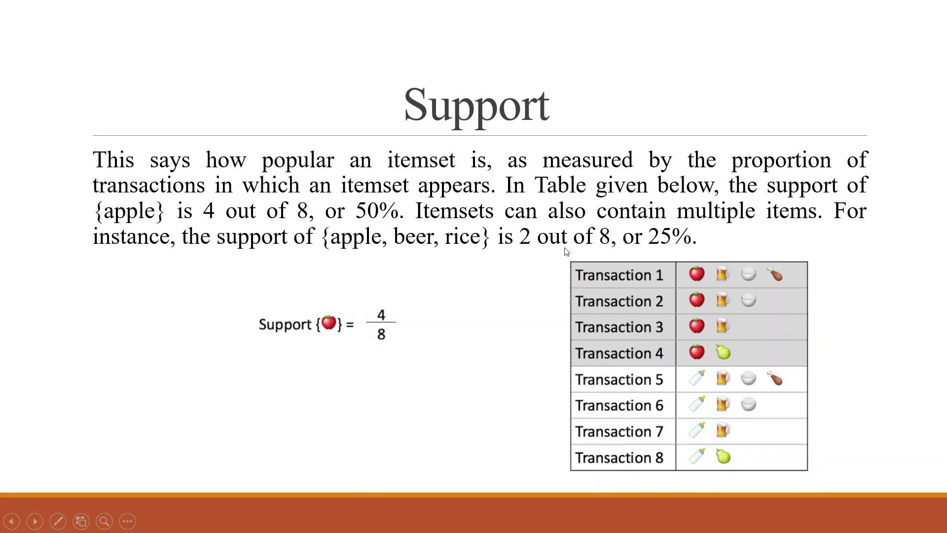
Exit the slideshow and return to slide 6, Support, in normal editing view
key("Escape")
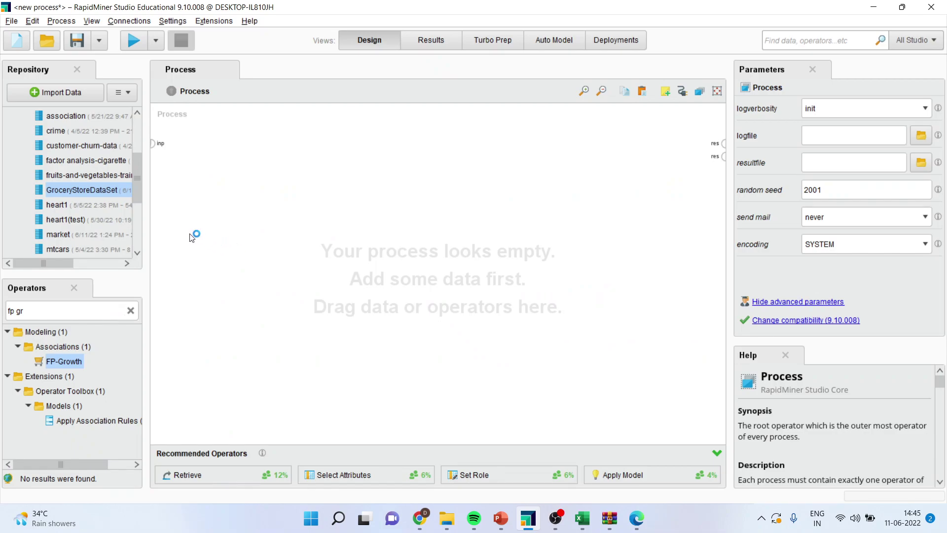
Retrieve the market data set, wire it to the result port, and run to show its 784 rows
left_click_drag(73, 235, 155, 214)
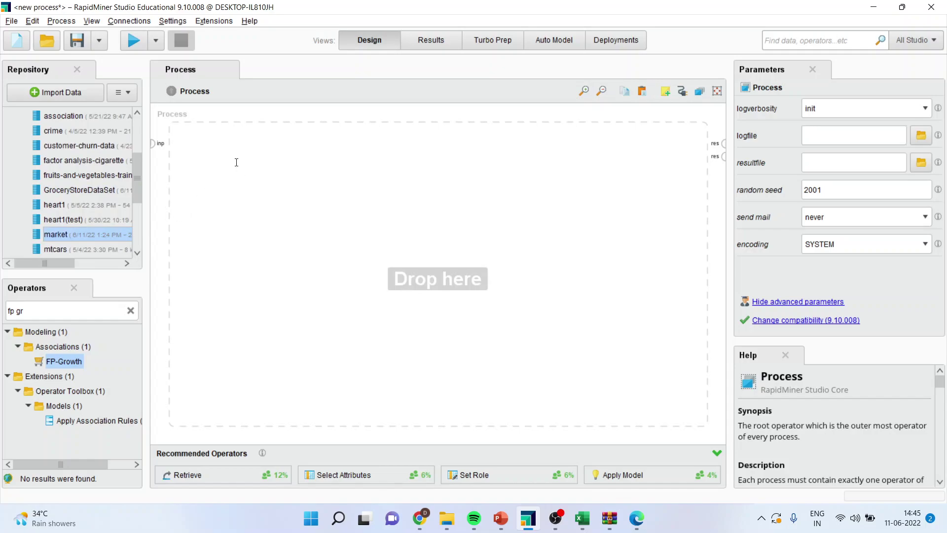
left_click_drag(236, 162, 236, 165)
left_click(278, 175)
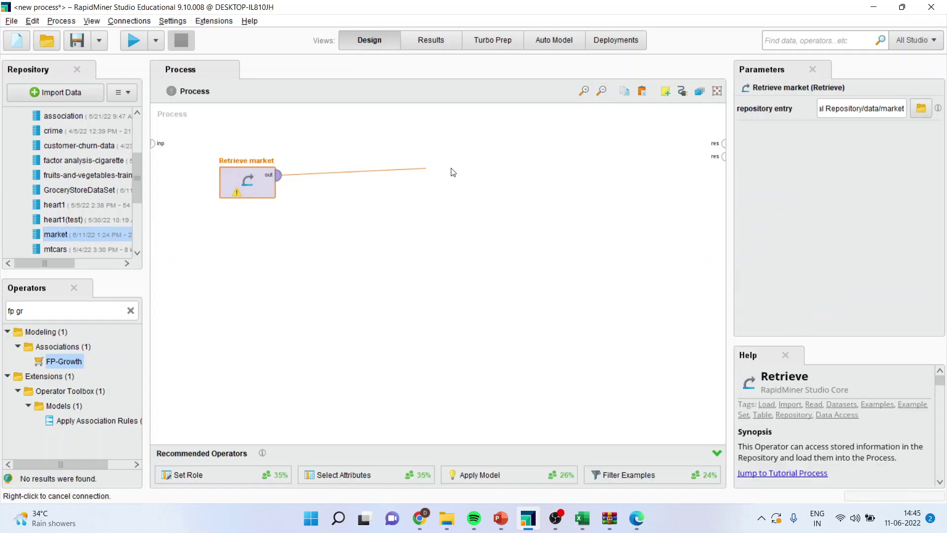
left_click(724, 144)
left_click(133, 40)
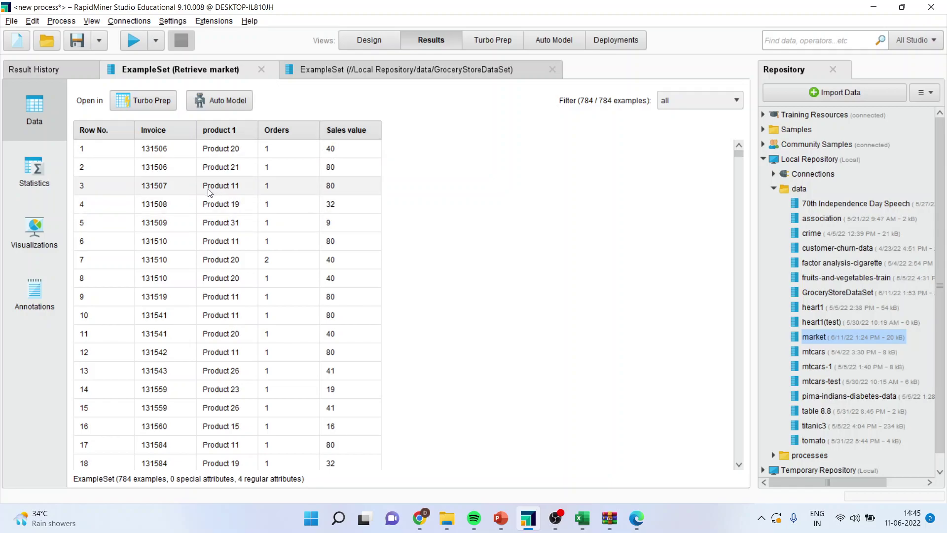
Inspect the rows sharing invoices 131506 and 131510 and the products on them
left_click(168, 149)
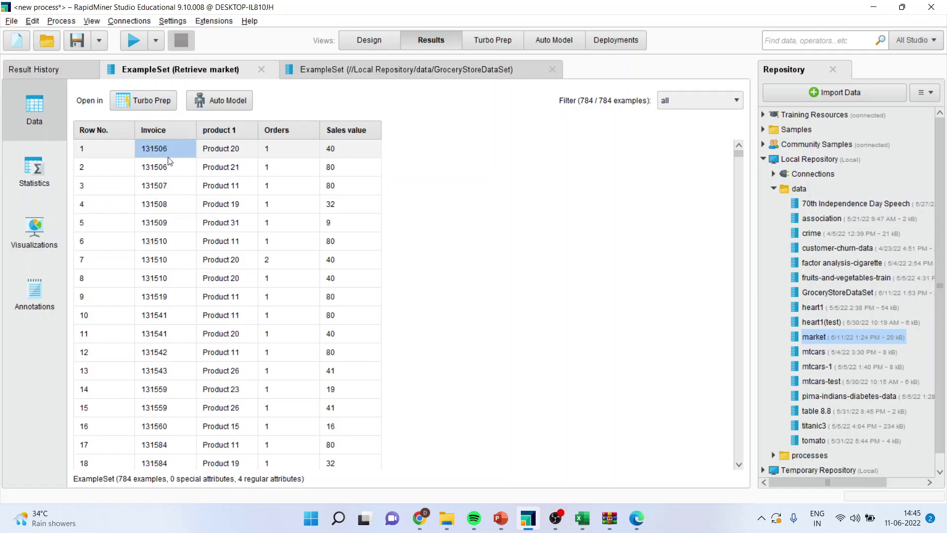
left_click_drag(170, 162, 170, 167)
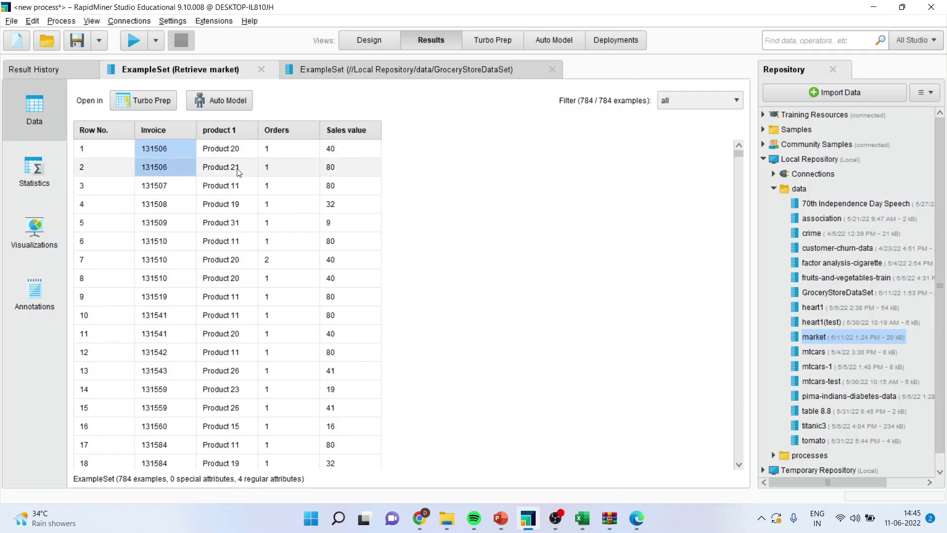
left_click(180, 249)
left_click(180, 277, "shift")
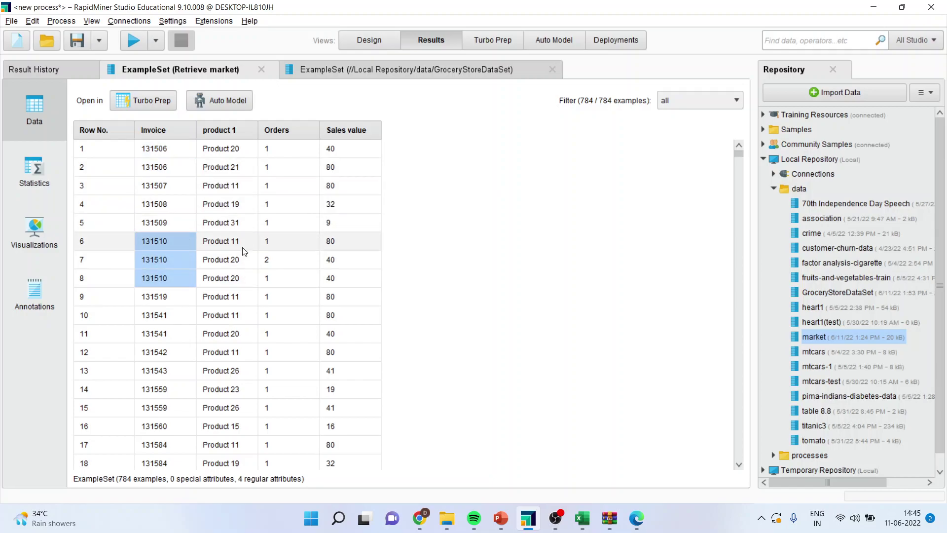
left_click_drag(243, 245, 243, 277)
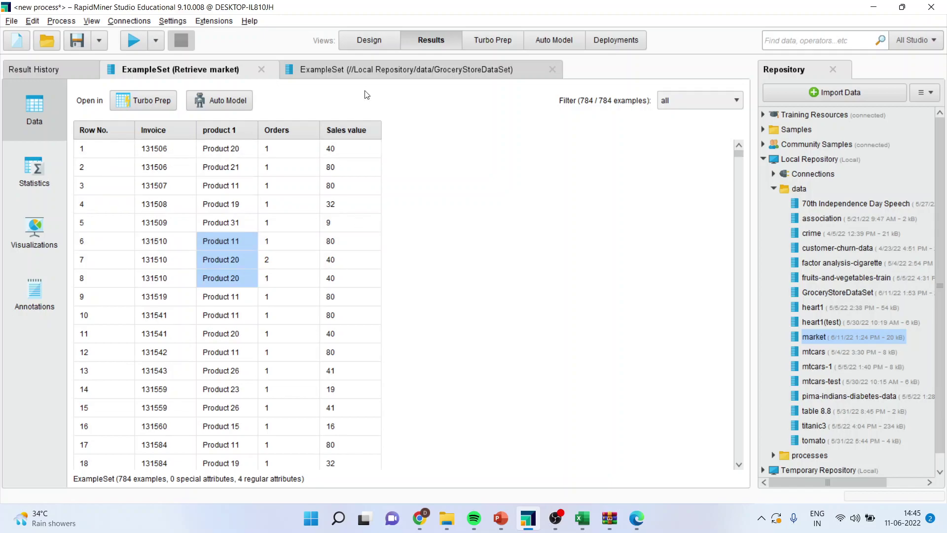
Back in Design view, find 'aggregate' and add the Aggregate operator to the canvas
left_click(365, 41)
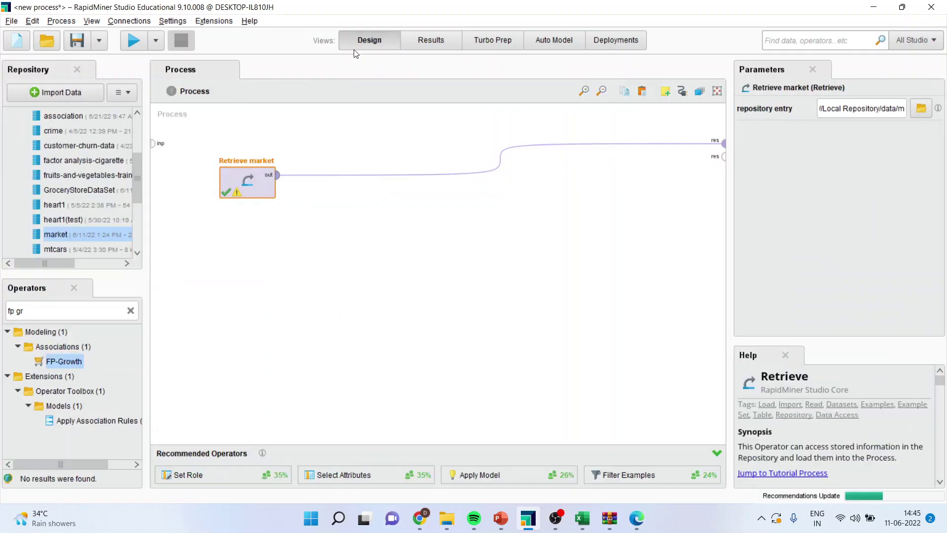
left_click(39, 310)
type("ag")
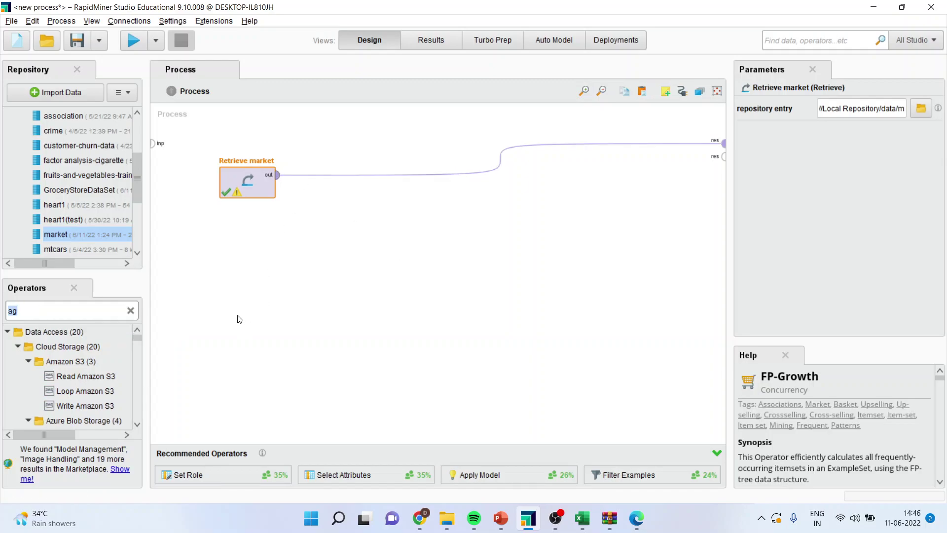
left_click_drag(37, 323, 30, 310)
type("gre")
left_click_drag(74, 420, 240, 272)
Replace the Retrieve-to-results link by connecting Retrieve market's output into Aggregate
left_click_drag(247, 182, 205, 151)
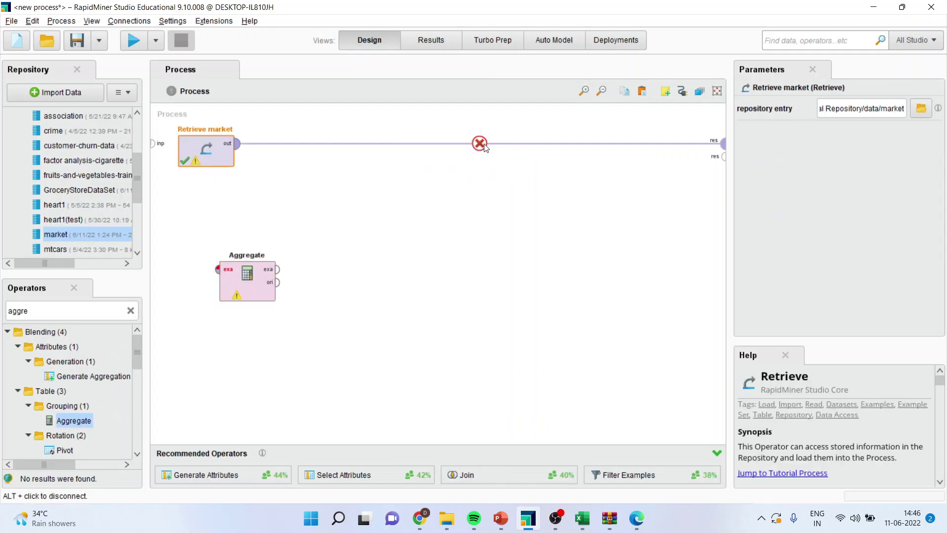
left_click(480, 143)
left_click_drag(230, 279, 221, 225)
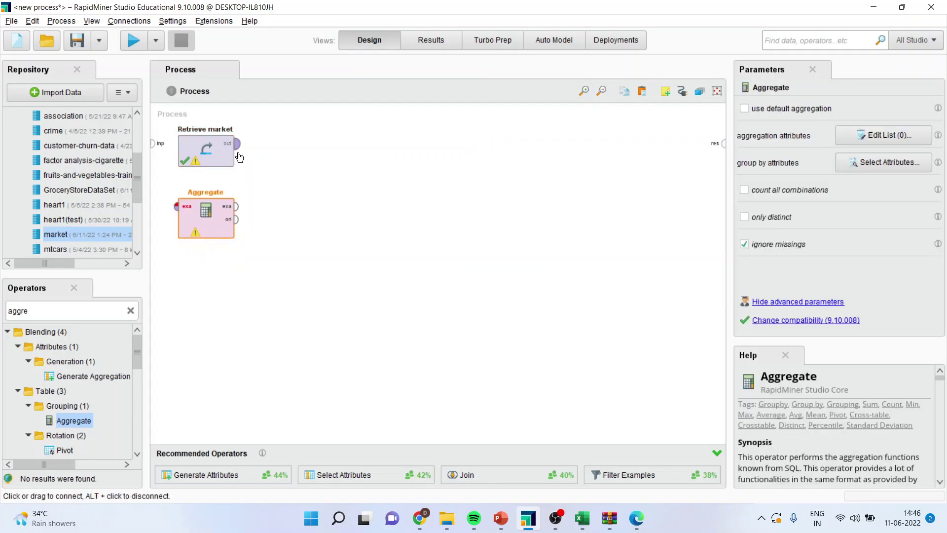
left_click(236, 143)
left_click(178, 206)
left_click(206, 220)
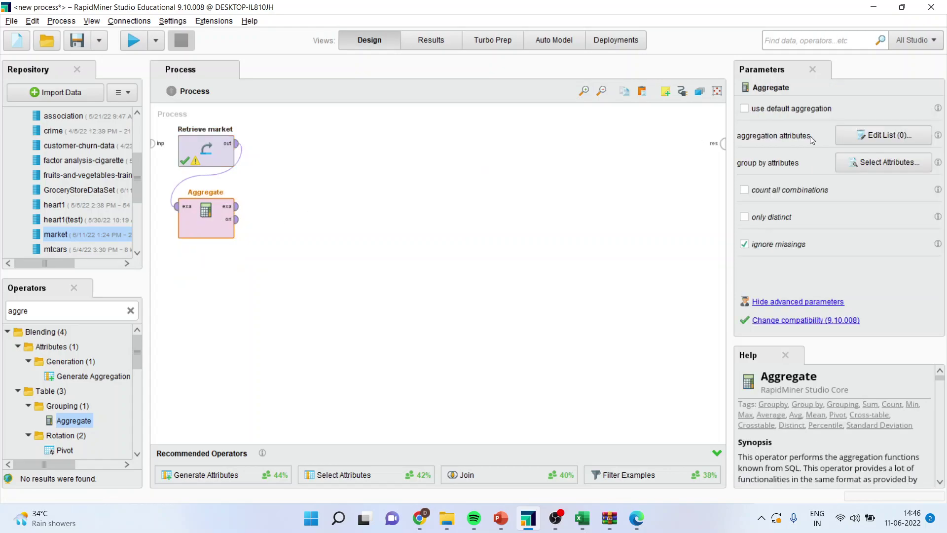
Set Aggregate to apply the concatenation function to the product 1 attribute
left_click(878, 138)
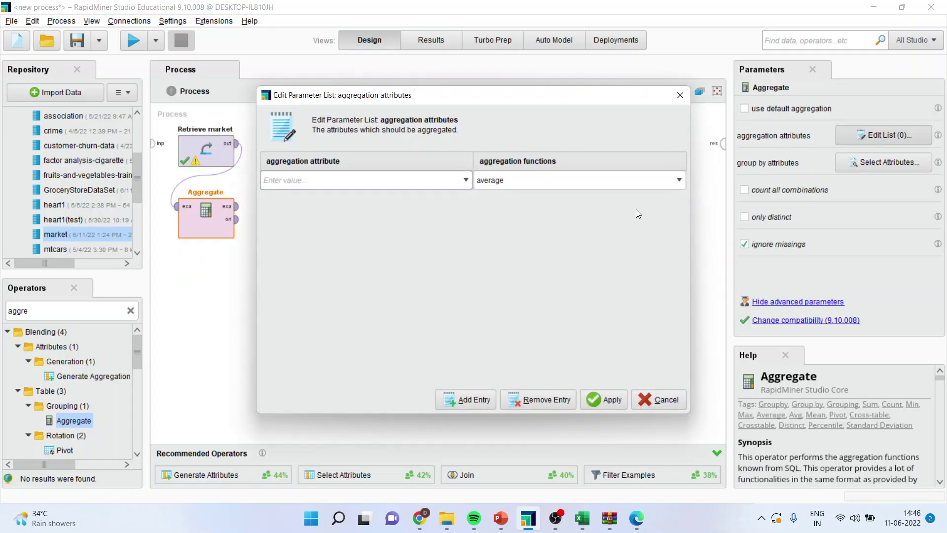
left_click(679, 181)
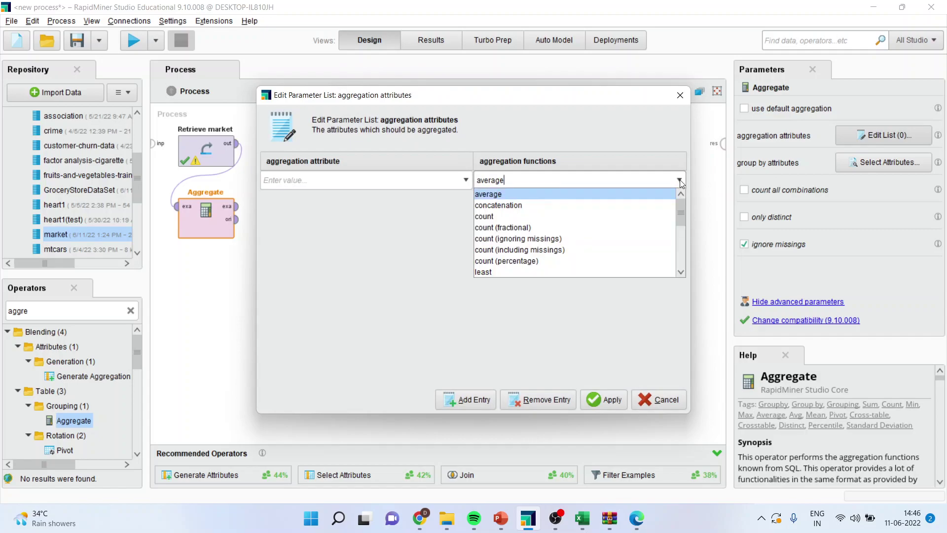
left_click(535, 206)
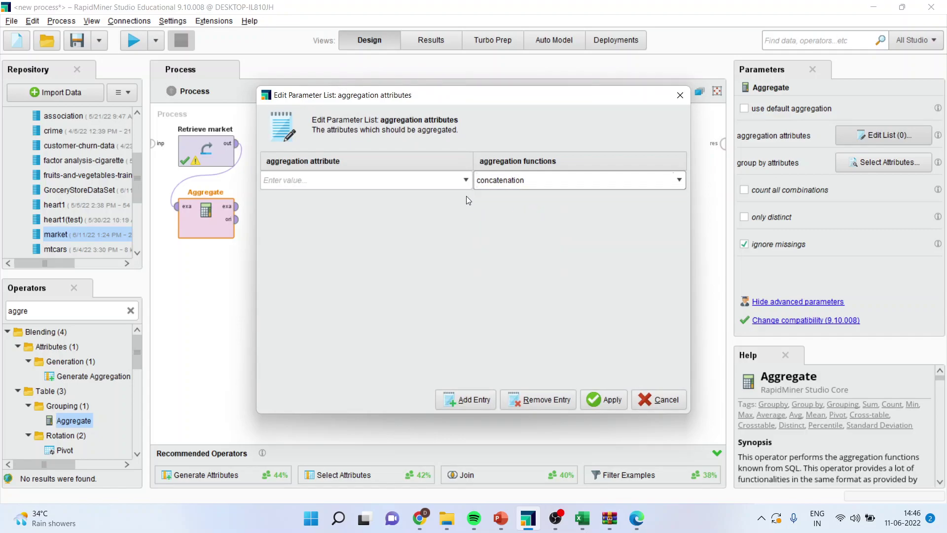
left_click(465, 180)
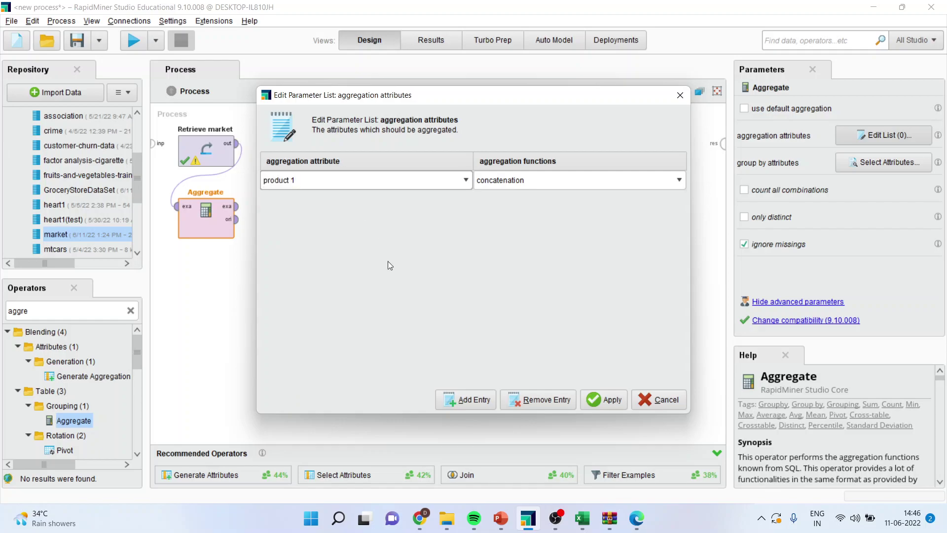
left_click(597, 401)
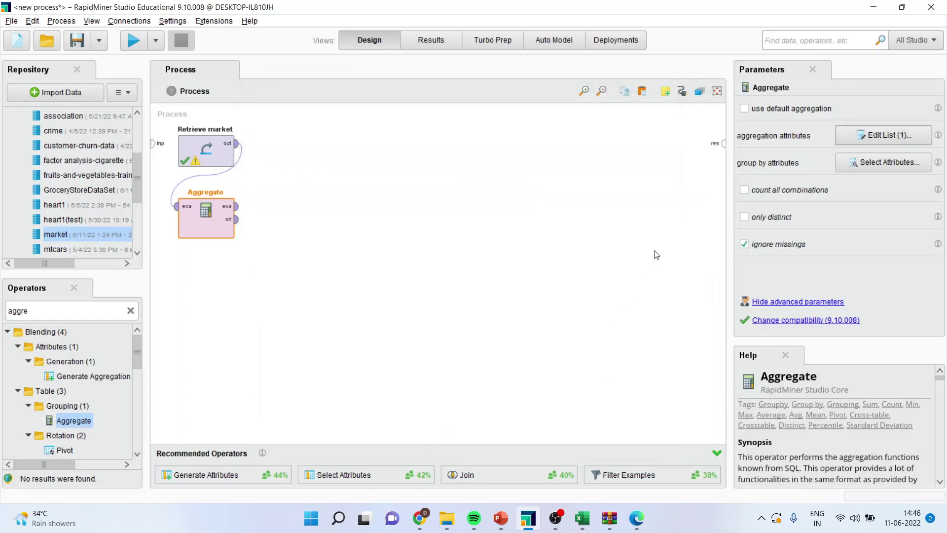
Group the aggregation by the Invoice attribute
left_click(874, 165)
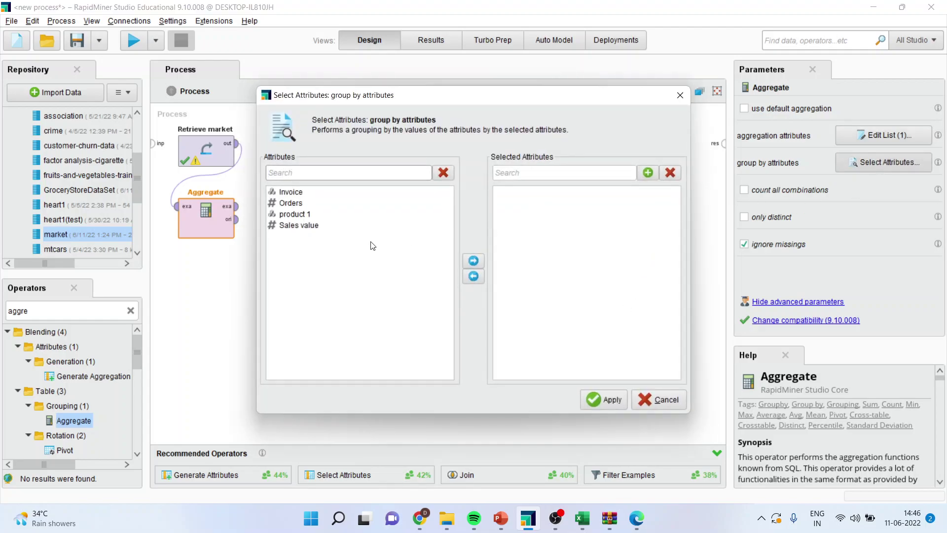
left_click(293, 194)
left_click(474, 261)
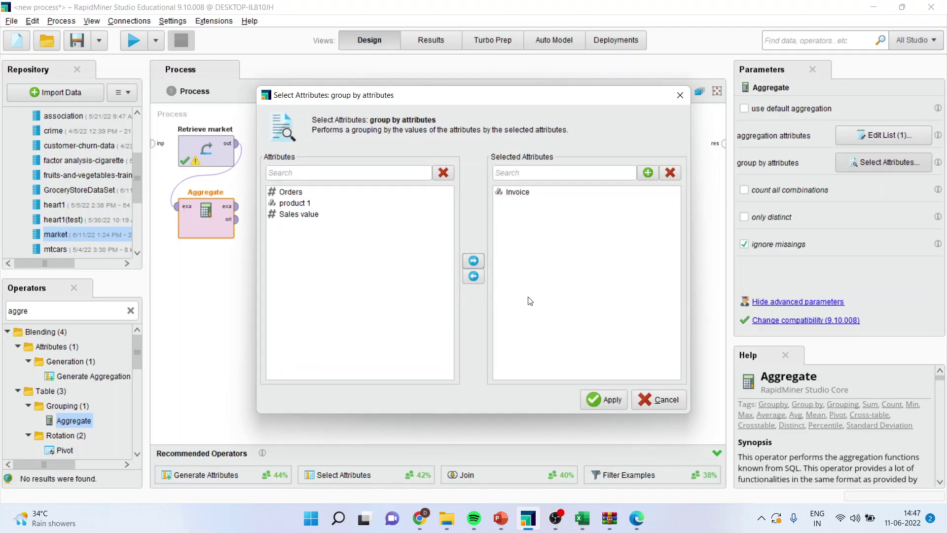
left_click(612, 402)
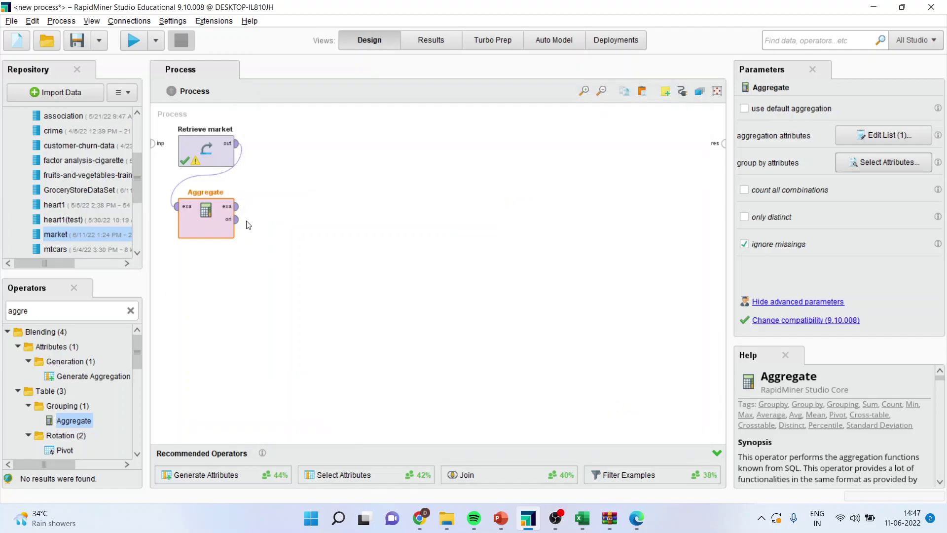
Connect Aggregate to the results, run, and widen the concat(product 1) column to read the values
left_click(236, 206)
left_click(724, 144)
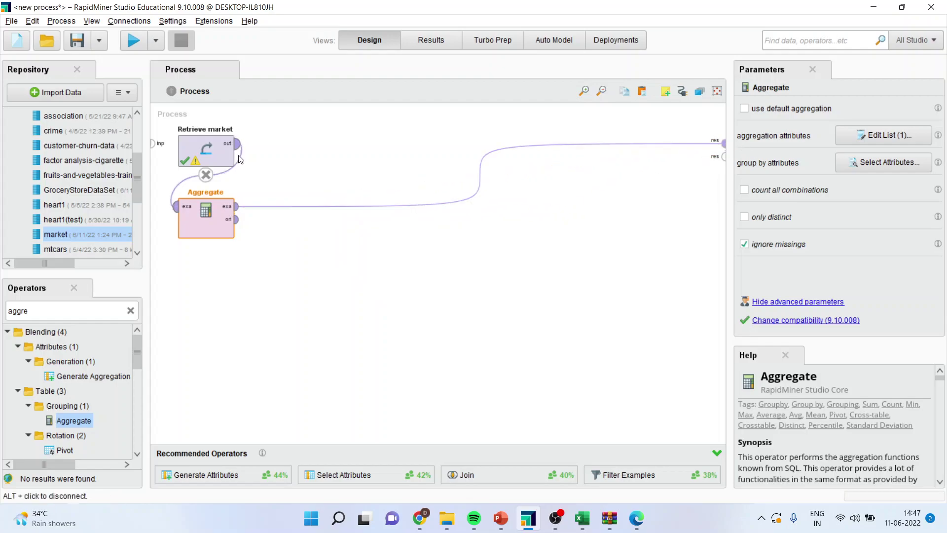
left_click(133, 41)
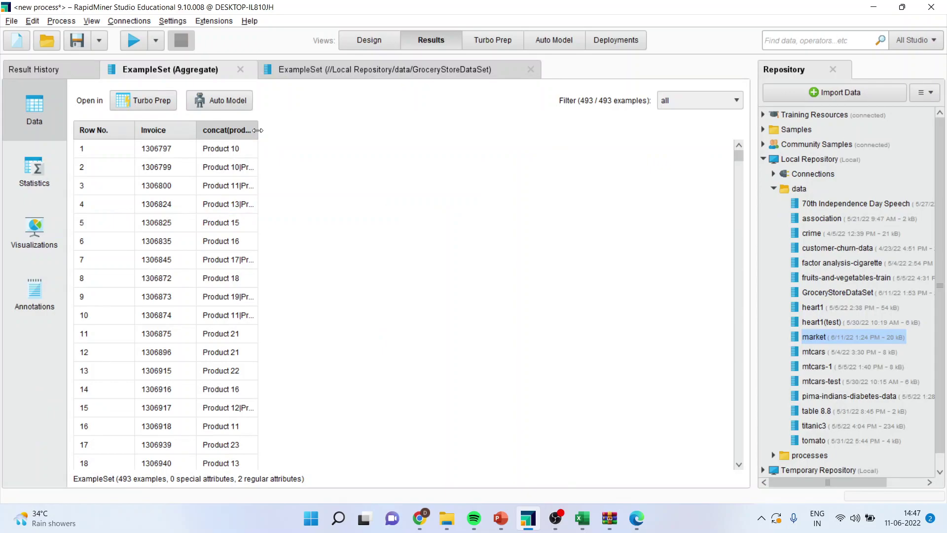
left_click_drag(258, 130, 370, 130)
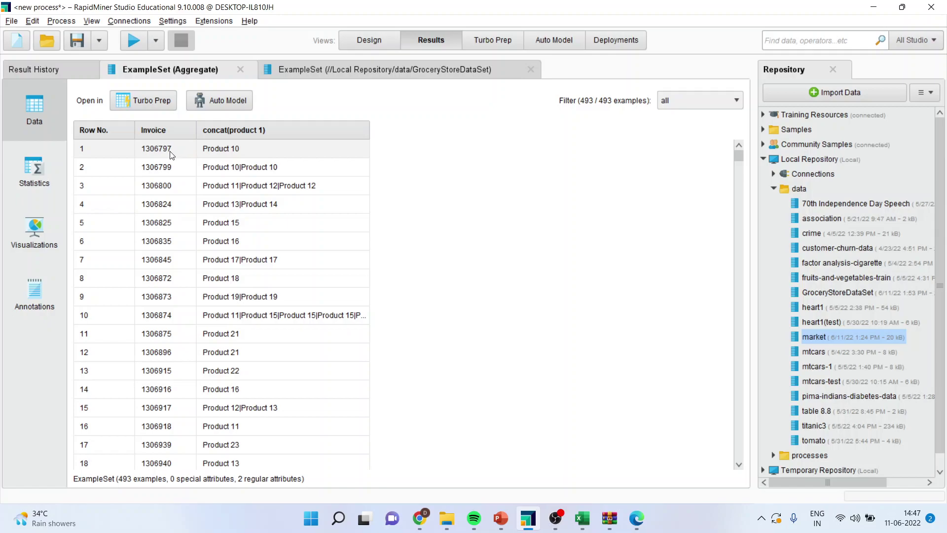
Add a Rename operator below Aggregate and feed Aggregate's output into it
left_click(363, 41)
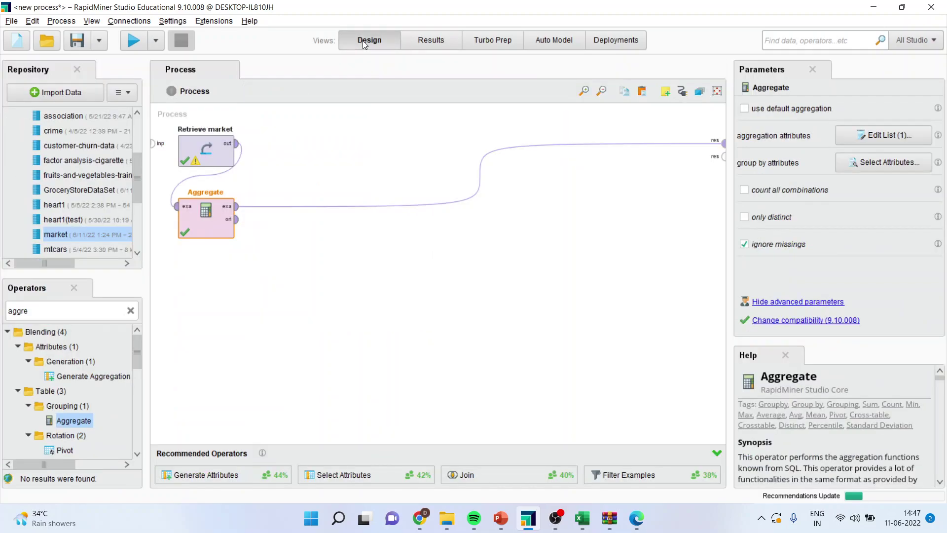
double_click(48, 310)
type("rename")
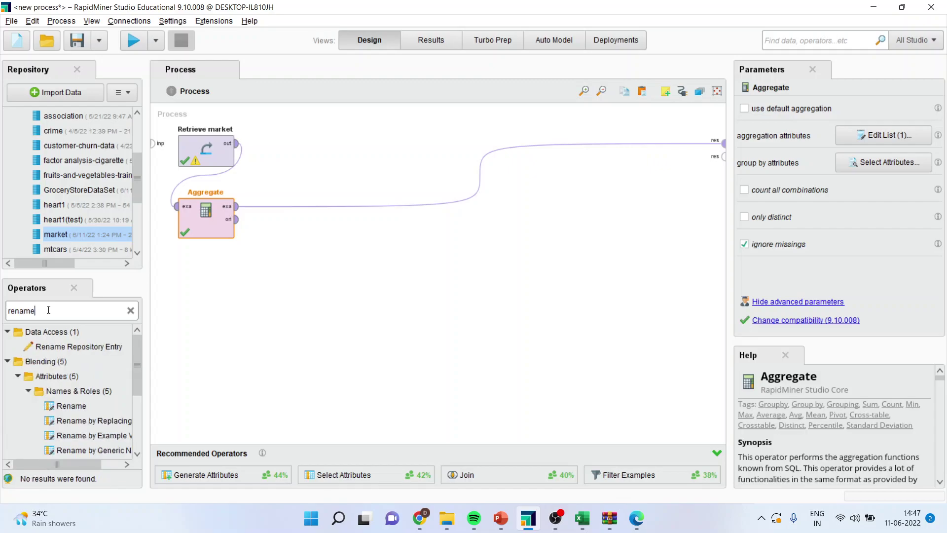
left_click_drag(71, 405, 221, 329)
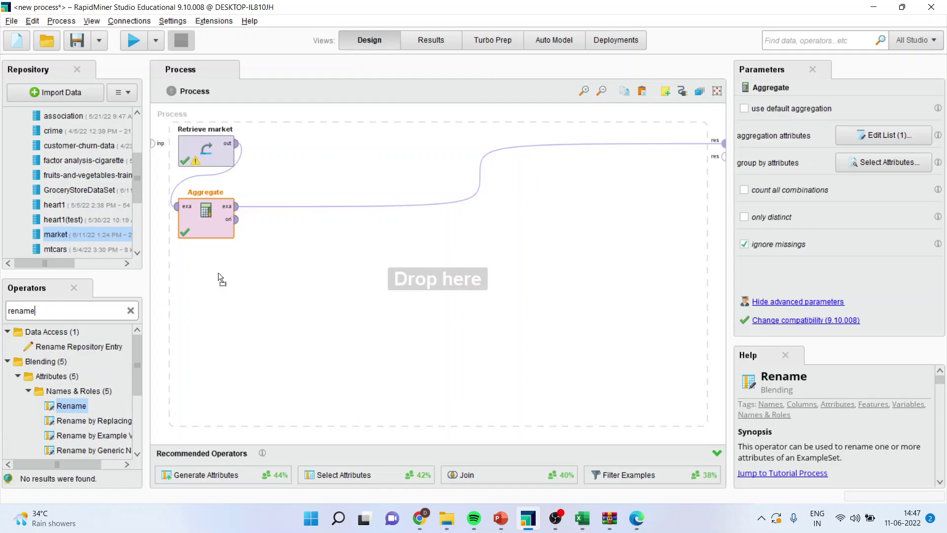
left_click_drag(218, 273, 218, 274)
left_click(479, 175)
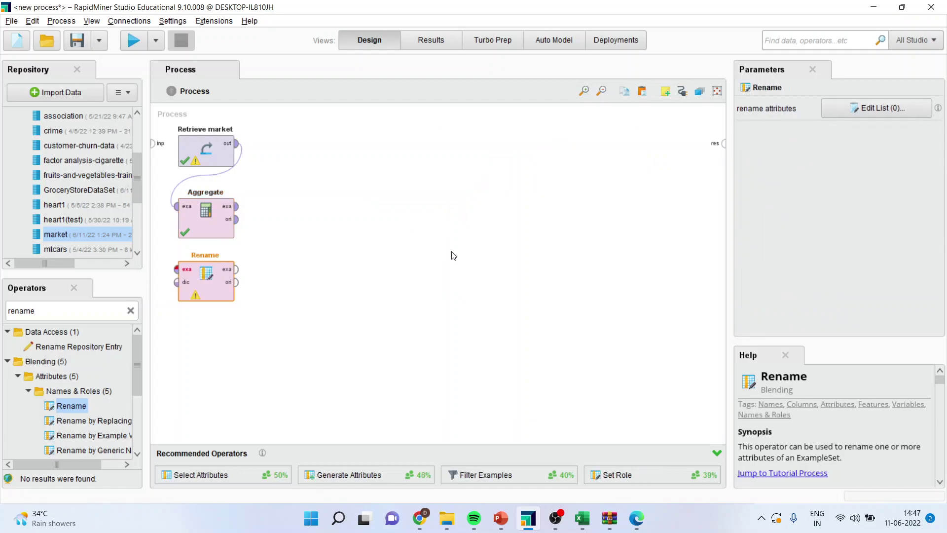
left_click(237, 206)
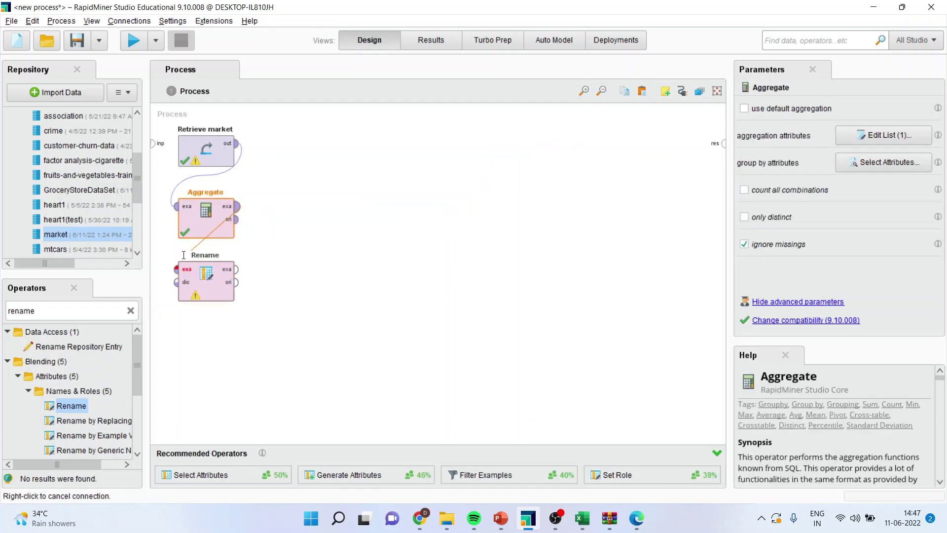
left_click(176, 269)
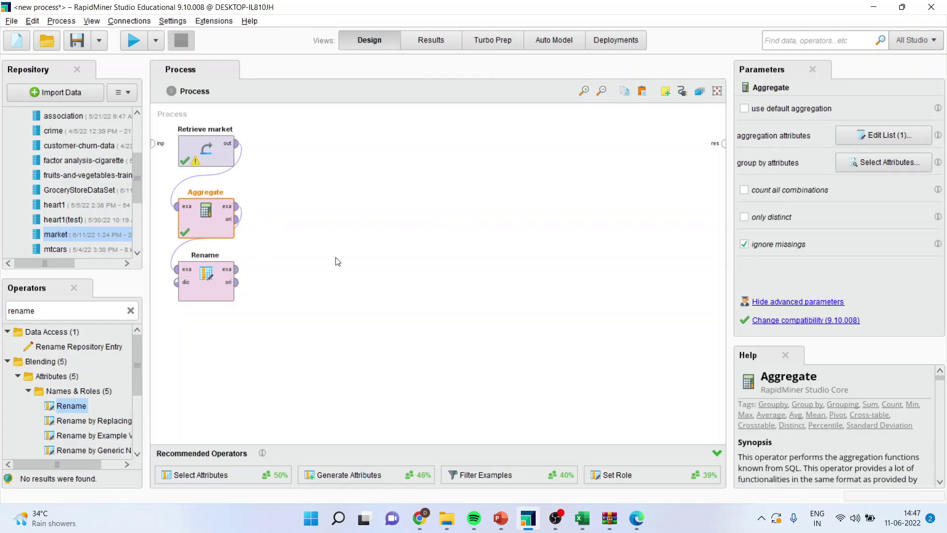
left_click(200, 289)
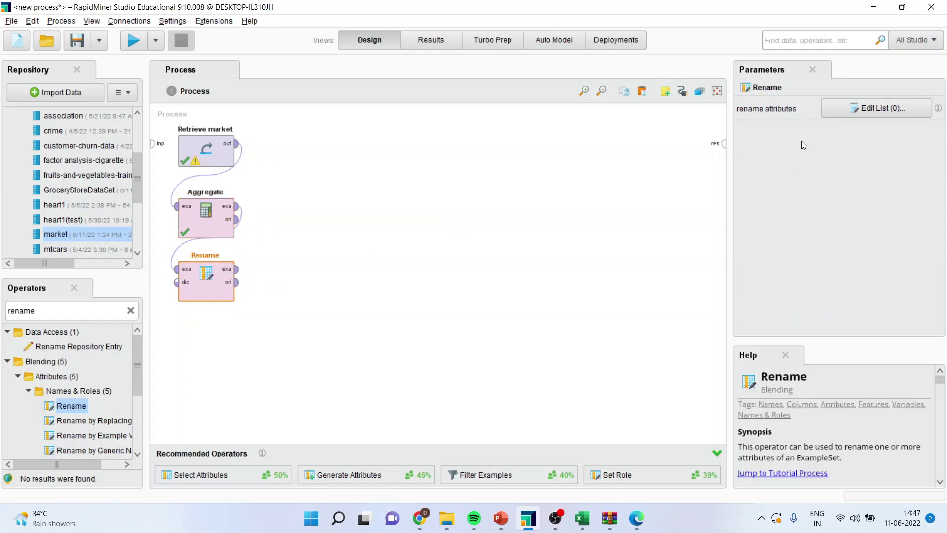
Rename the concat(product 1) attribute to 'product'
left_click(863, 110)
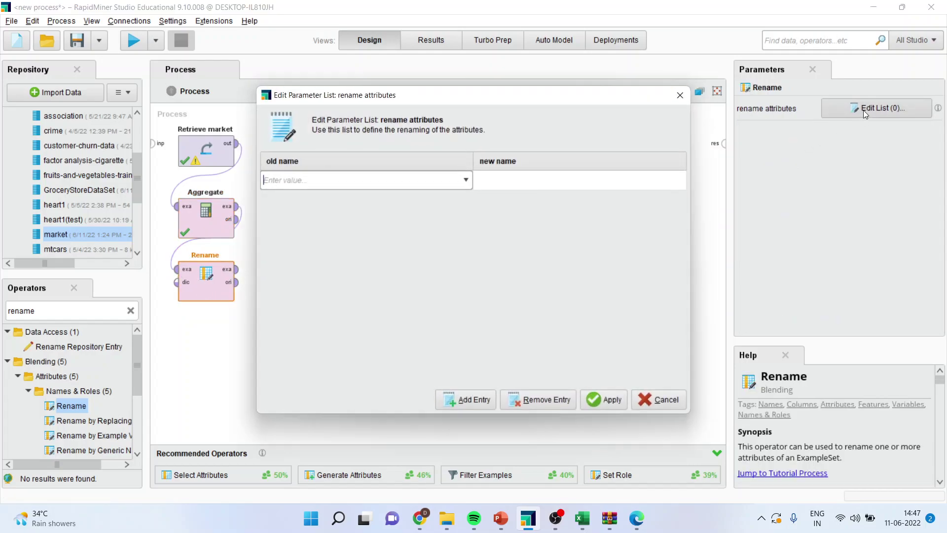
left_click(457, 185)
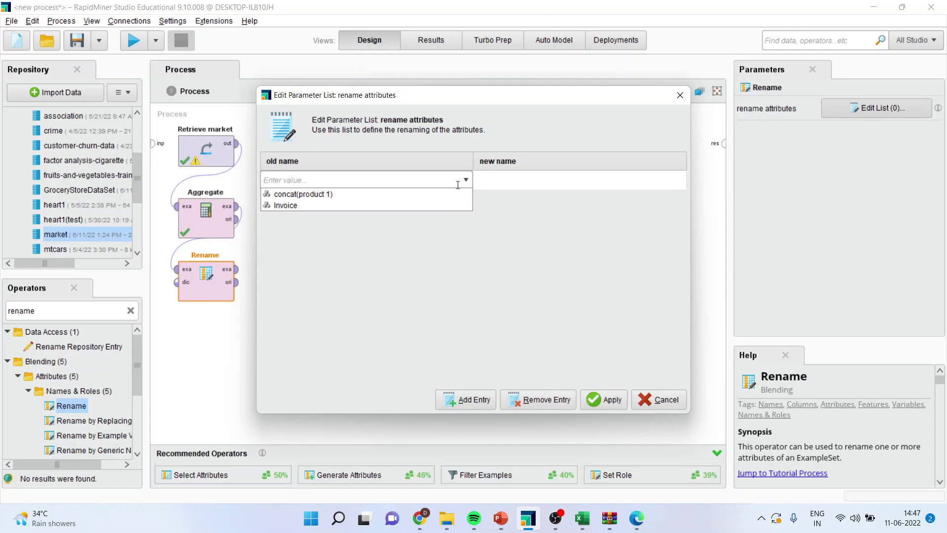
left_click(398, 197)
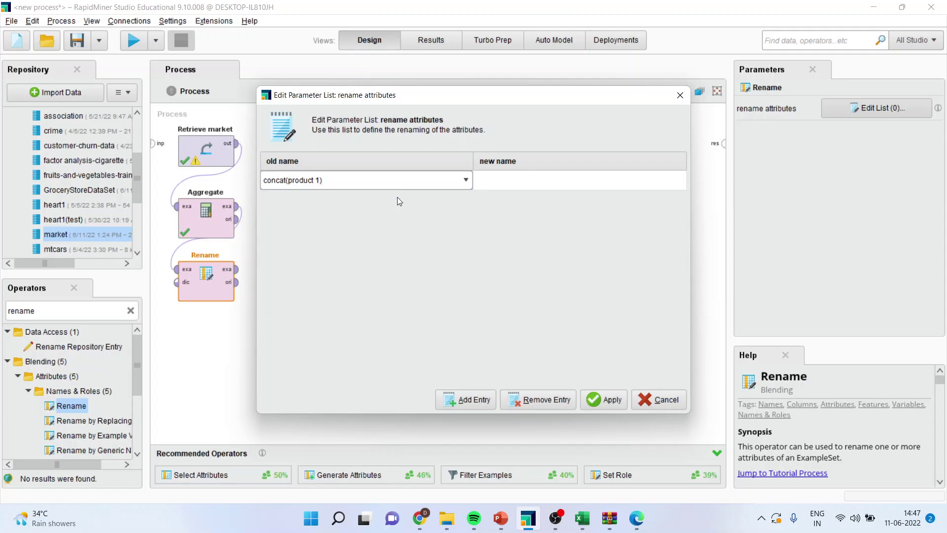
left_click(481, 184)
type("product")
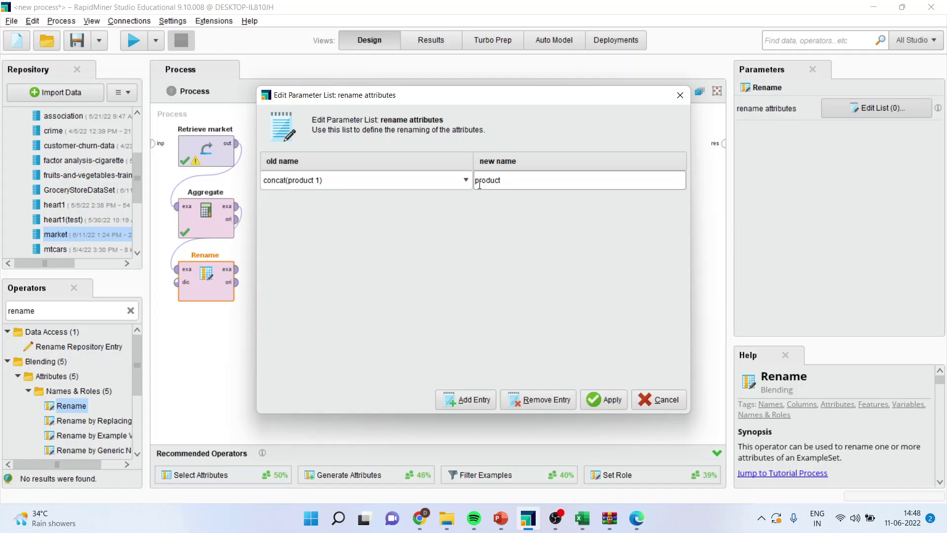
left_click(612, 399)
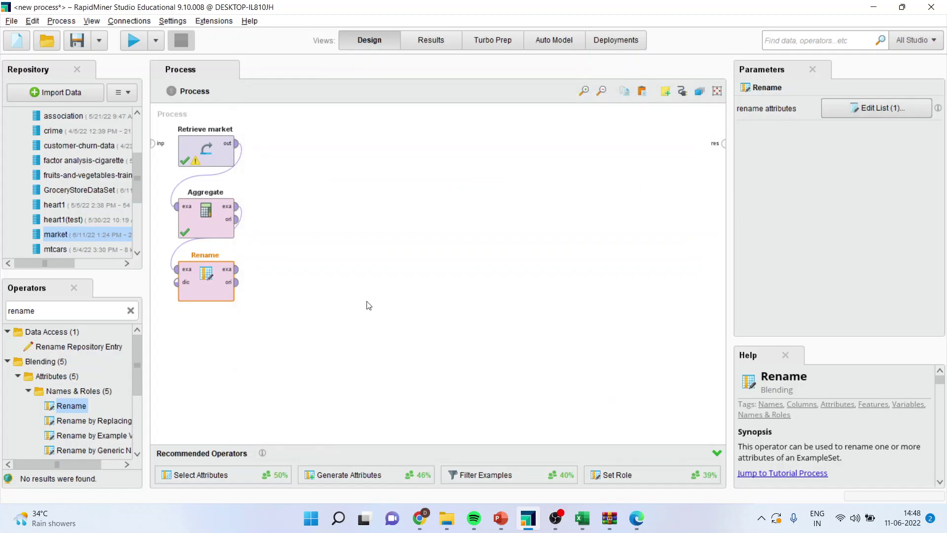
Add a Set Role operator below Rename and feed Rename's output into it
left_click(46, 310)
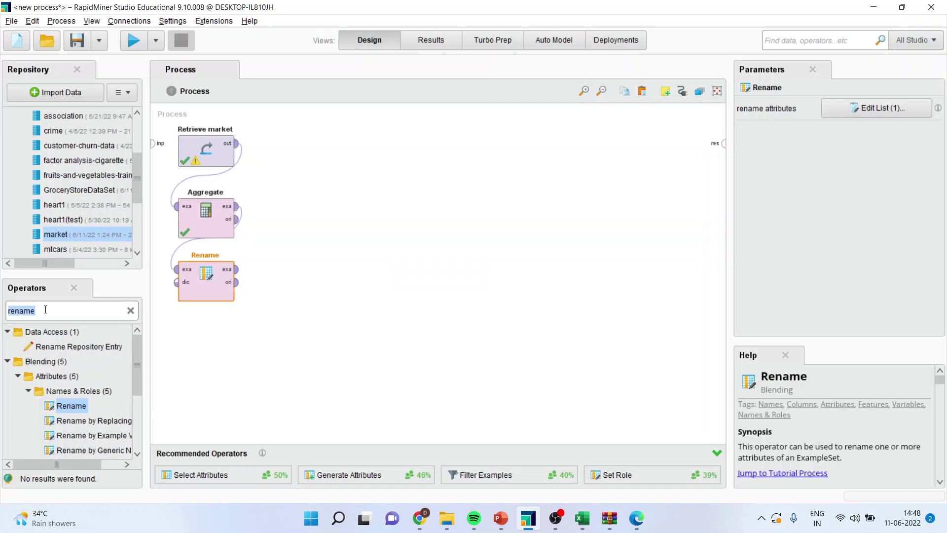
type("set role")
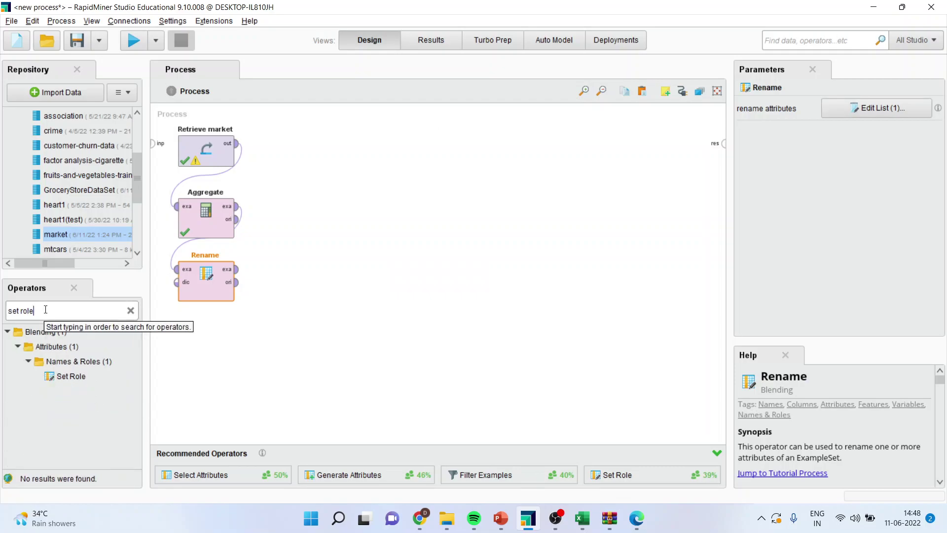
left_click_drag(71, 375, 214, 339)
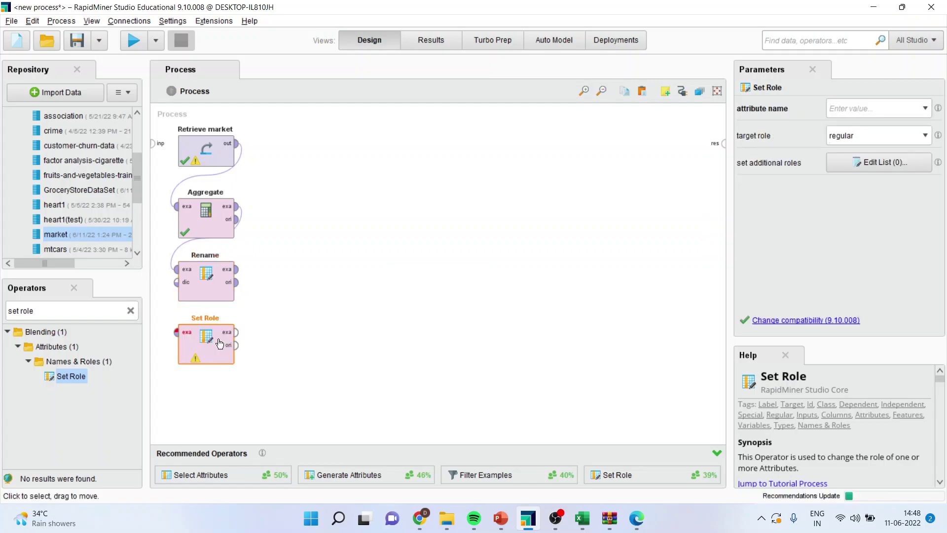
left_click(237, 269)
left_click(177, 331)
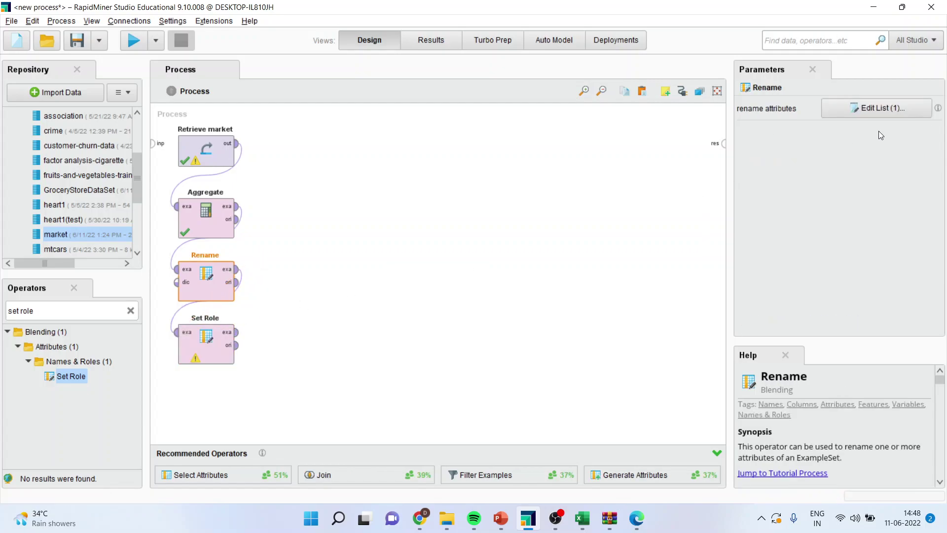
left_click(205, 339)
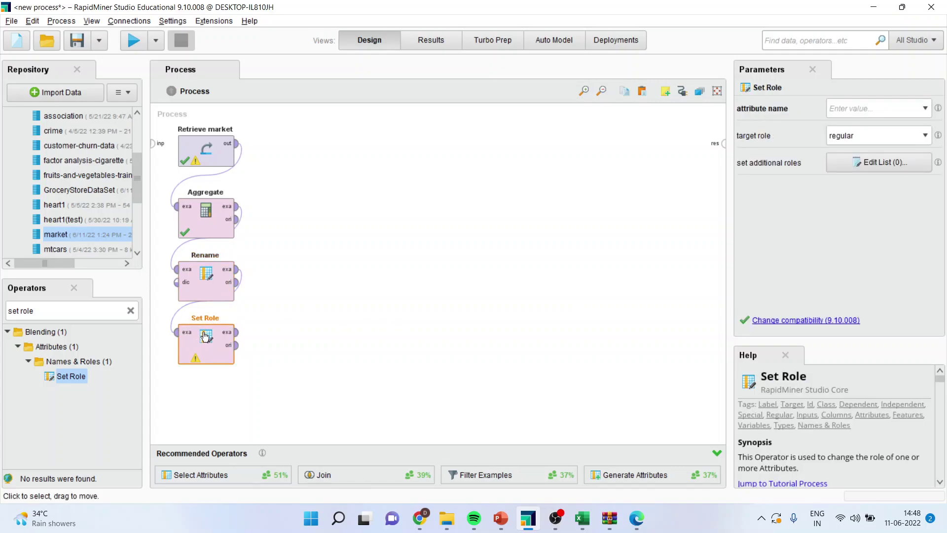
Assign the Invoice attribute the id role
left_click(925, 108)
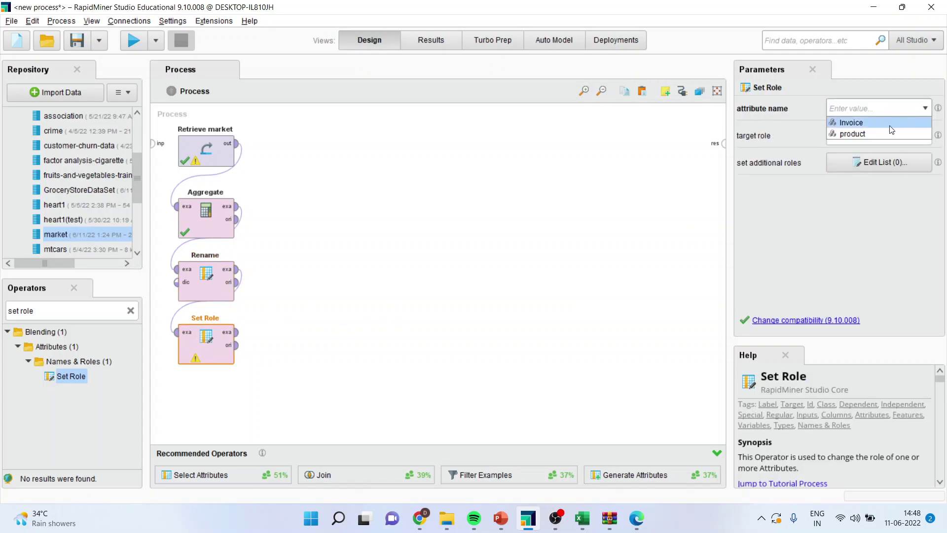
left_click(888, 127)
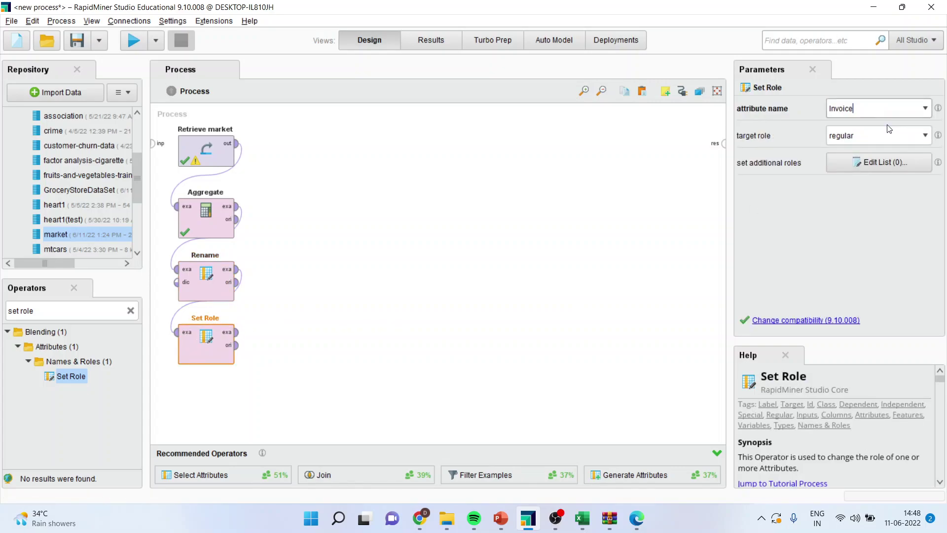
left_click(926, 136)
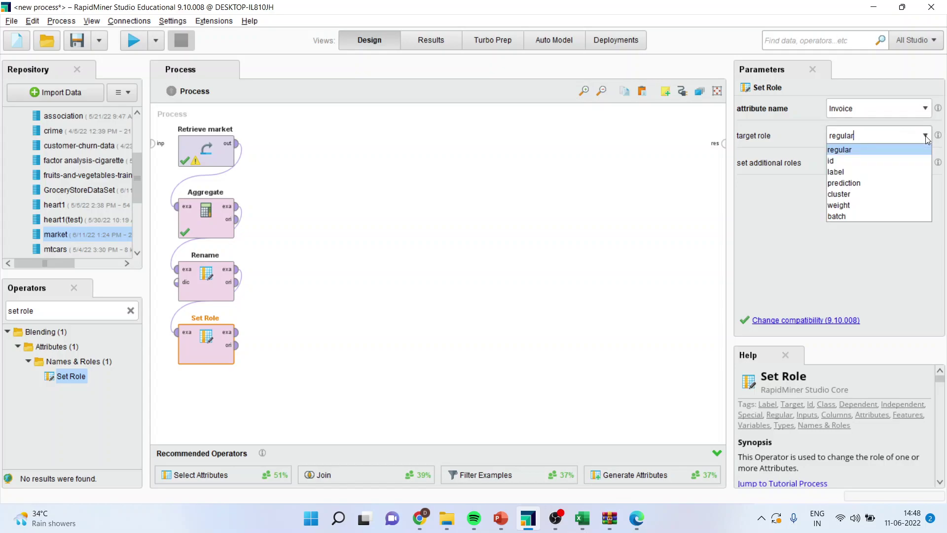
left_click(860, 161)
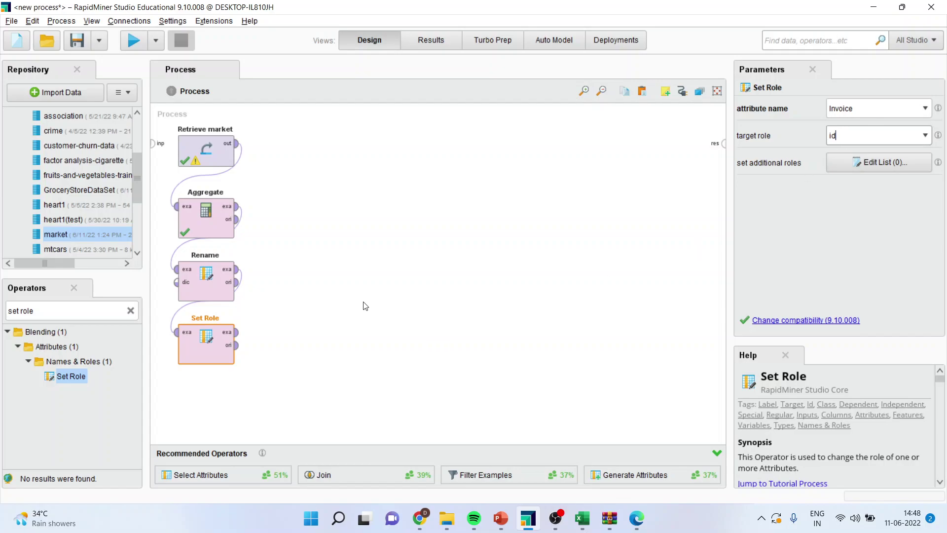
Add an FP-Growth operator and feed Set Role's output into it
left_click(50, 311)
type("f")
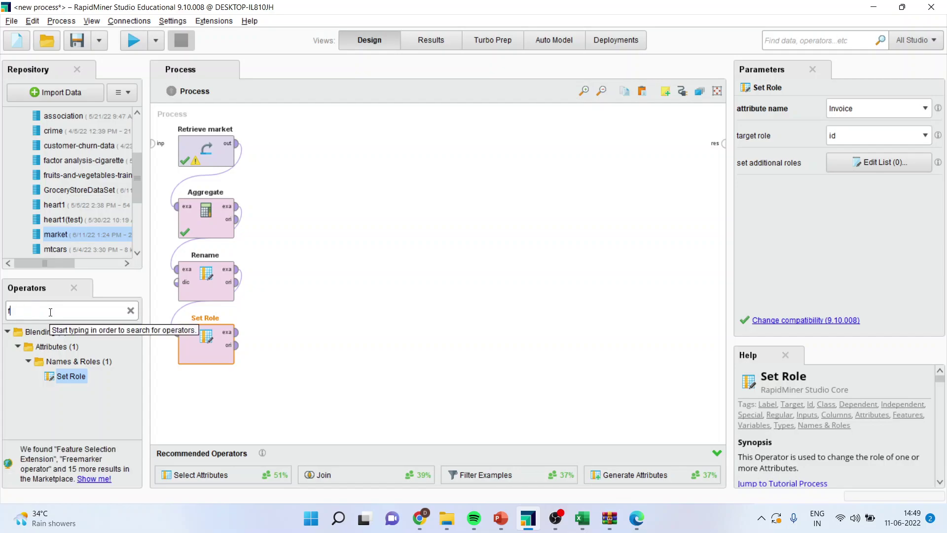
type("p growth")
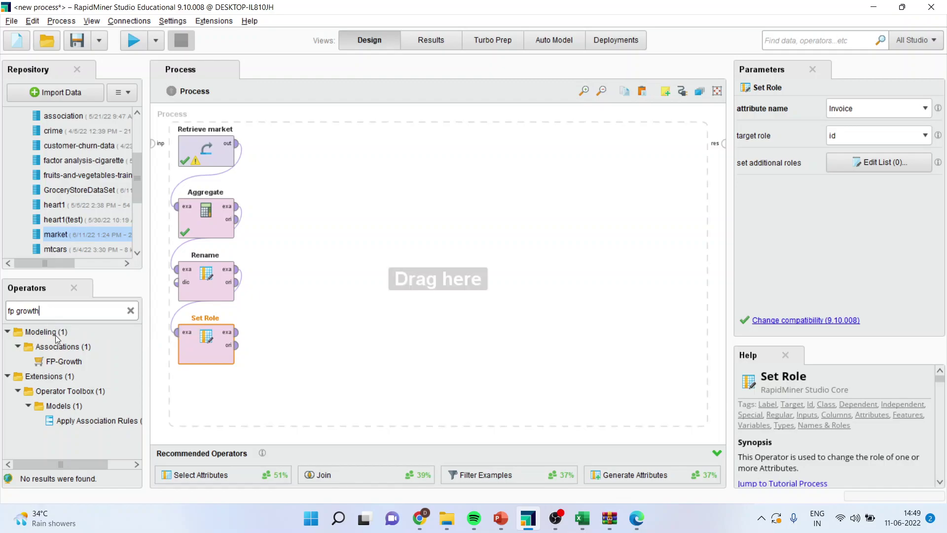
left_click_drag(64, 361, 333, 345)
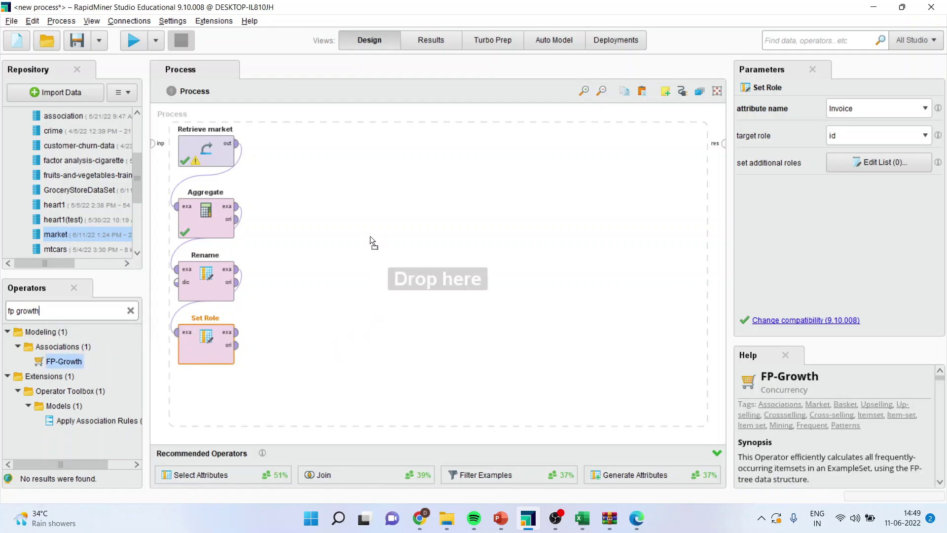
left_click_drag(370, 236, 370, 237)
left_click(237, 332)
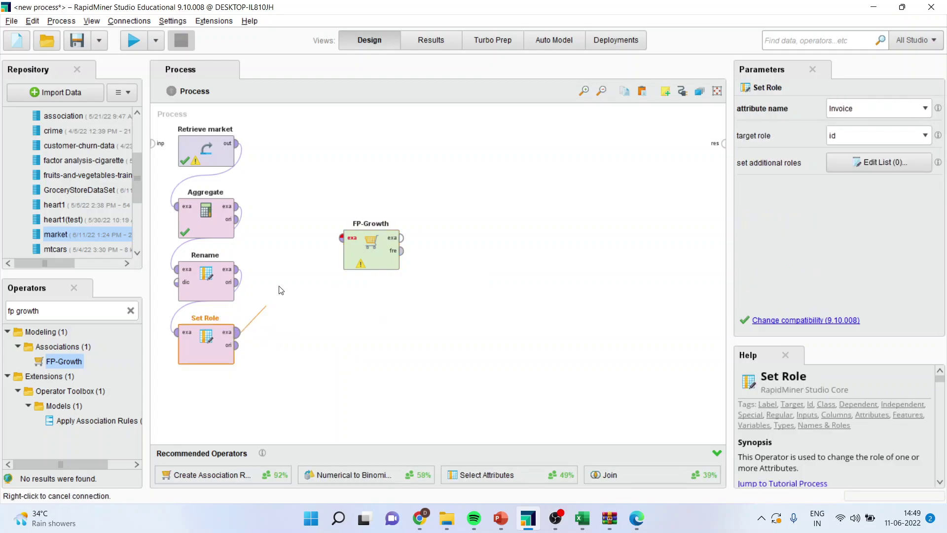
left_click(342, 238)
Wire FP-Growth's example and frequent-itemset outputs to the result ports
left_click(402, 238)
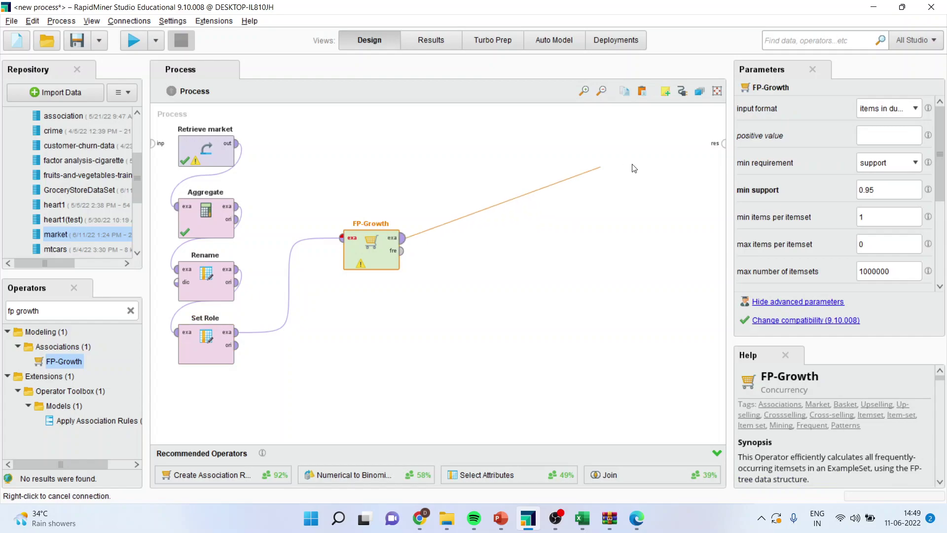
left_click(723, 143)
left_click(401, 251)
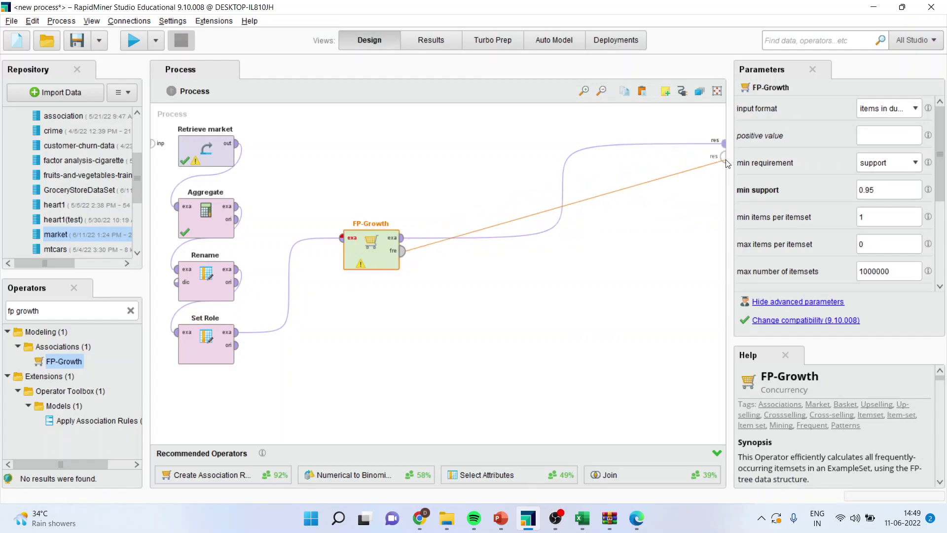
left_click(724, 157)
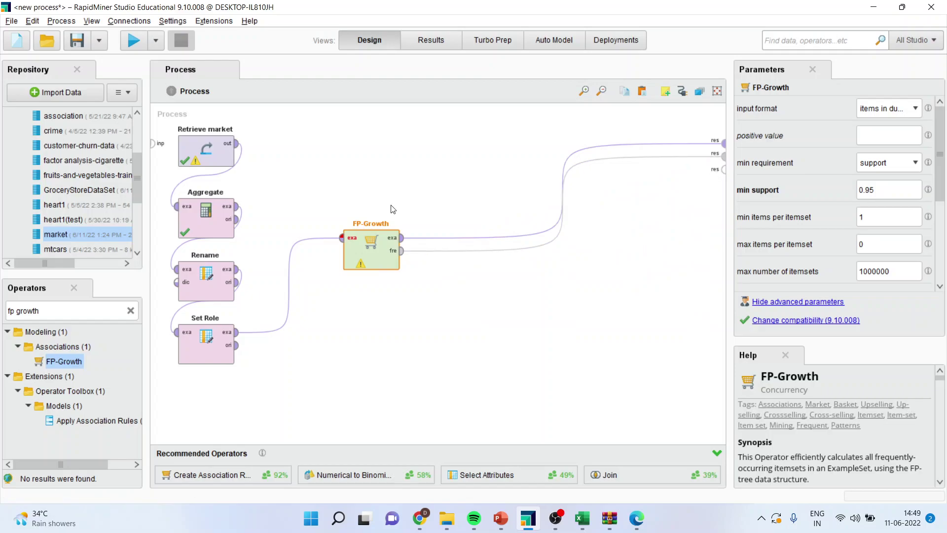
Run the process, then set FP-Growth's input format to 'item list in a column'
left_click(134, 42)
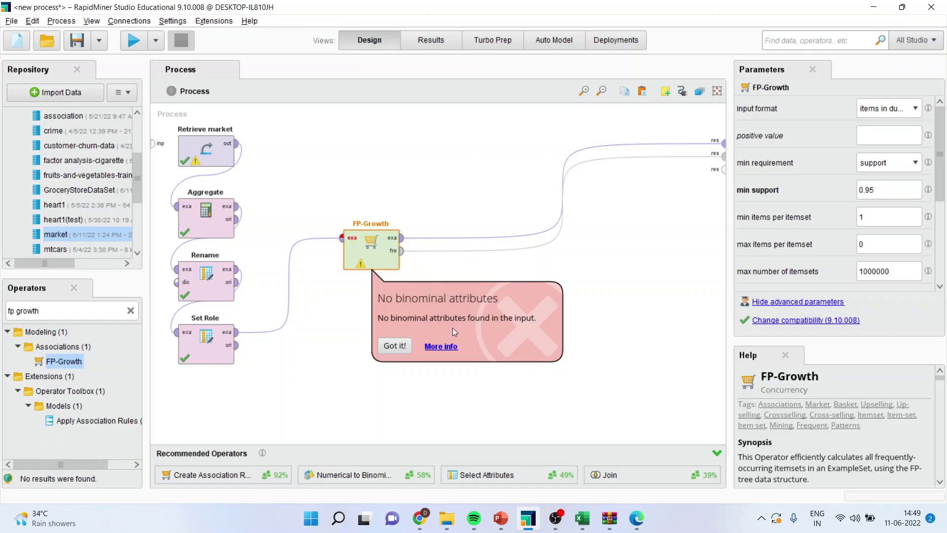
left_click(916, 109)
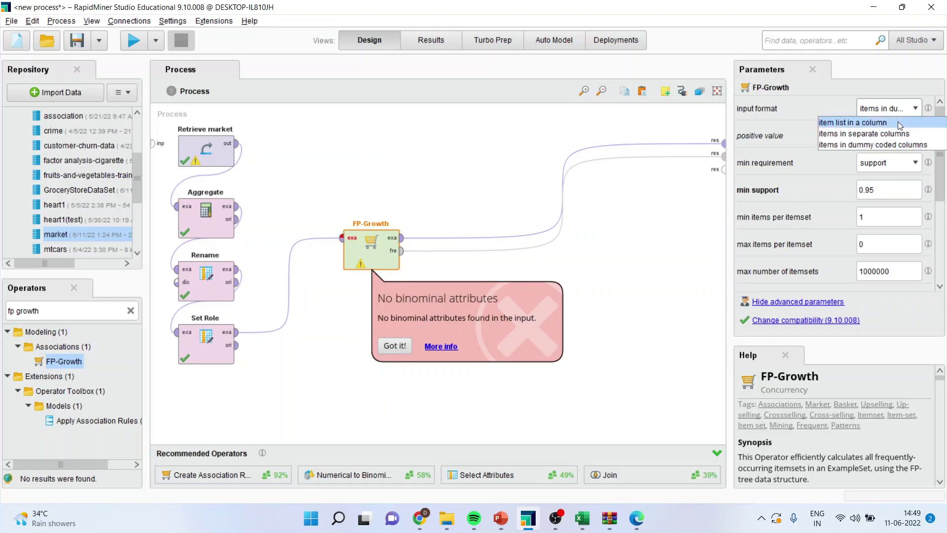
left_click(898, 123)
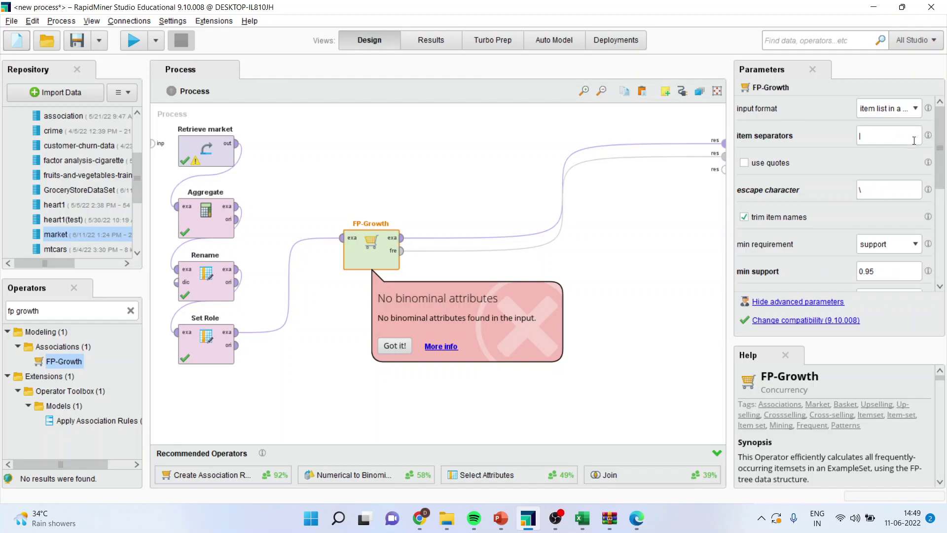
Lower min support to 0.005, dismiss the binominal-attributes error, and rerun
left_click_drag(940, 159, 940, 198)
left_click(885, 179)
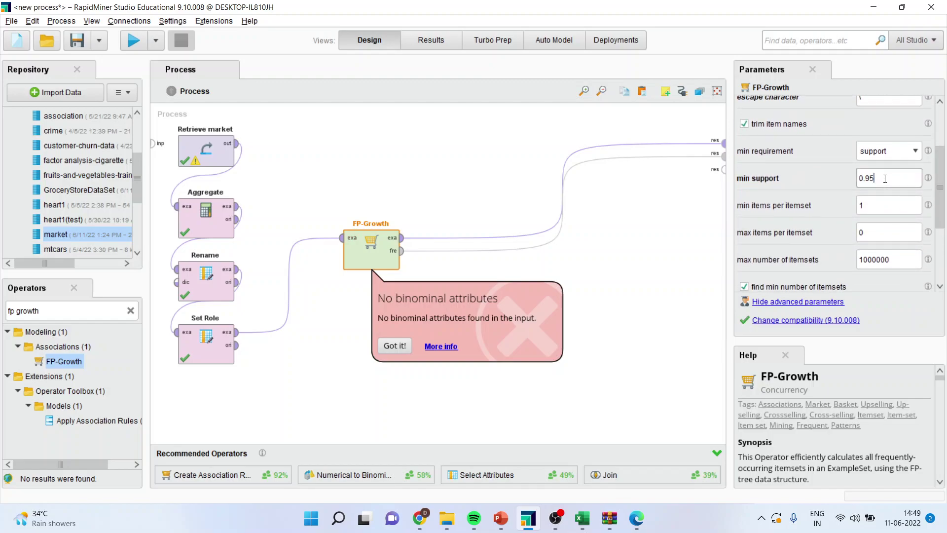
key("BackSpace")
key("BackSpace")
key("BackSpace")
type(".005")
left_click(394, 345)
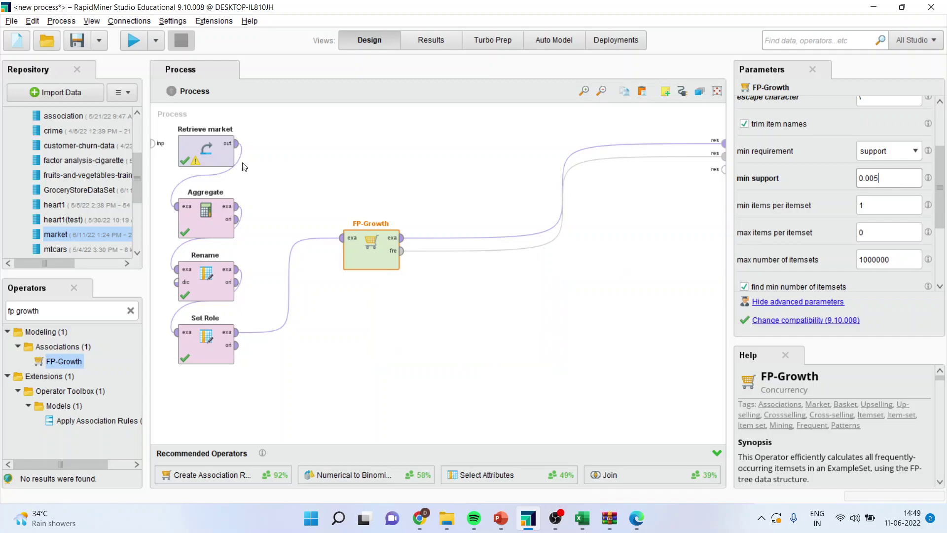
left_click(134, 40)
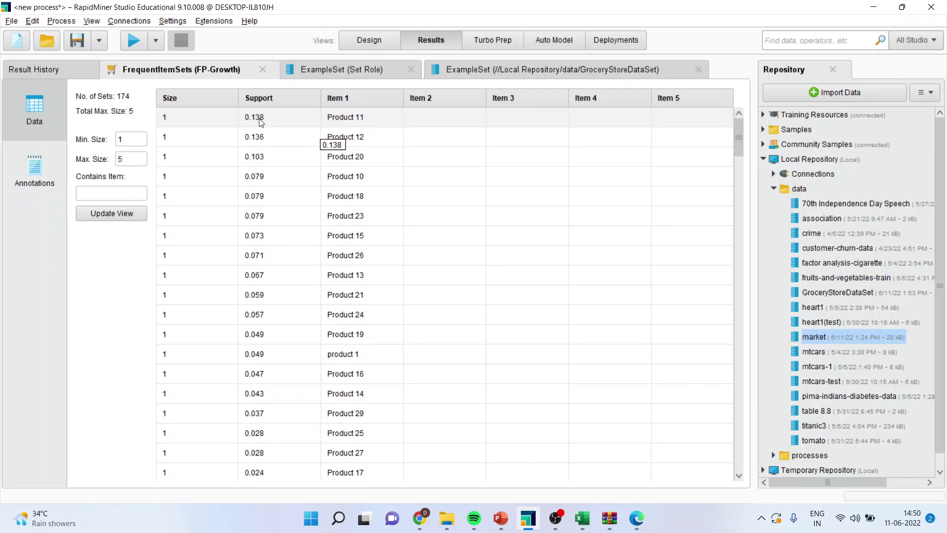
Scroll the FrequentItemSets table to the first size-2 itemset, Product 11 with Product 12
scroll(315, 170, "down", 3)
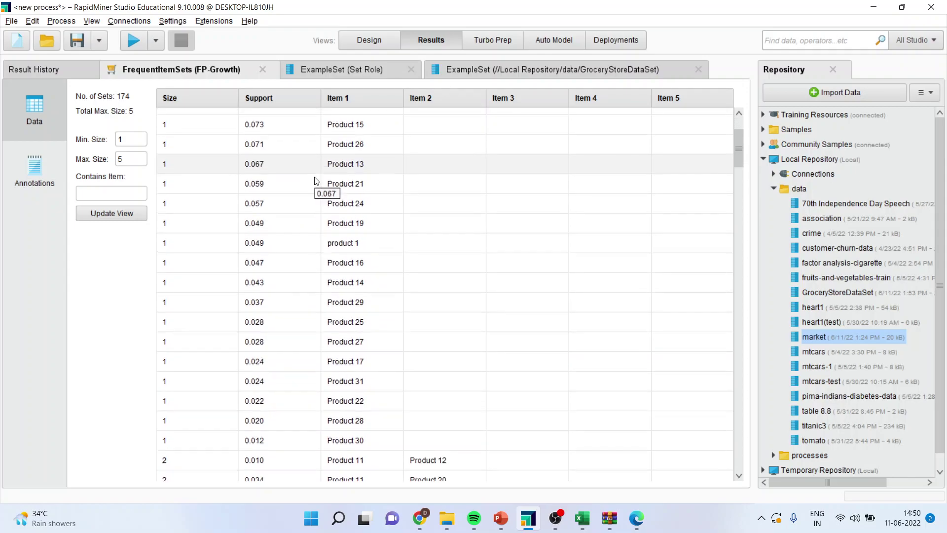
scroll(316, 181, "down", 2)
scroll(317, 181, "down", 2)
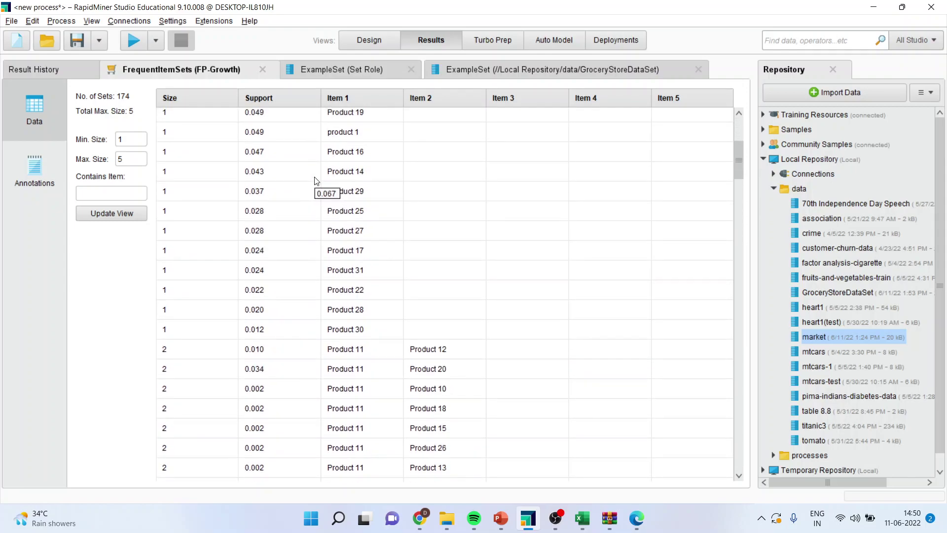
scroll(316, 180, "down", 1)
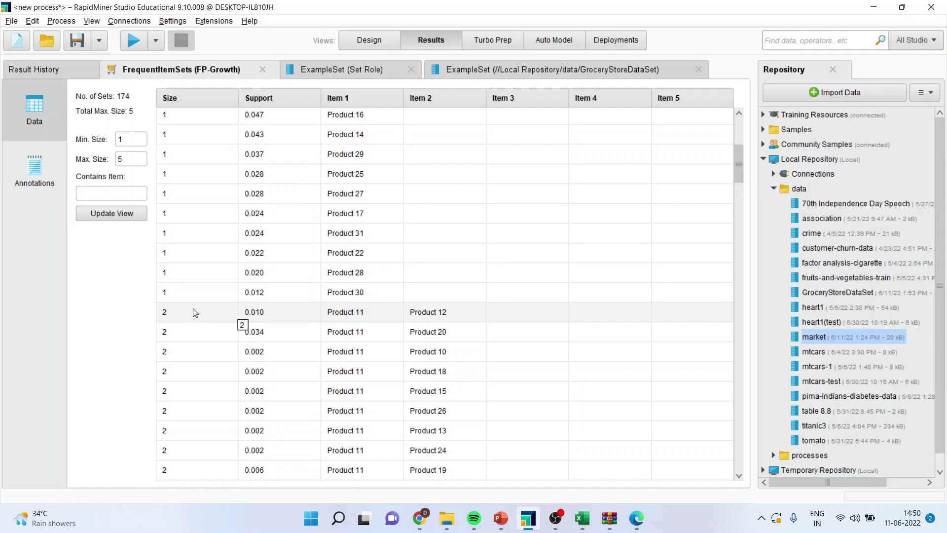
left_click(173, 314)
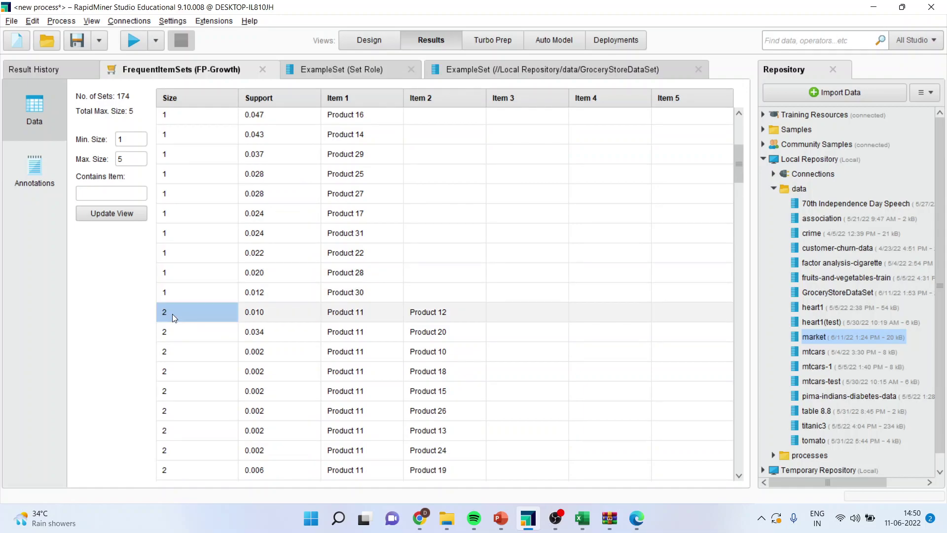
left_click(348, 316)
left_click(434, 316)
Highlight Product 11 and Product 12 together, plus the pair's support of 0.010
left_click(365, 316)
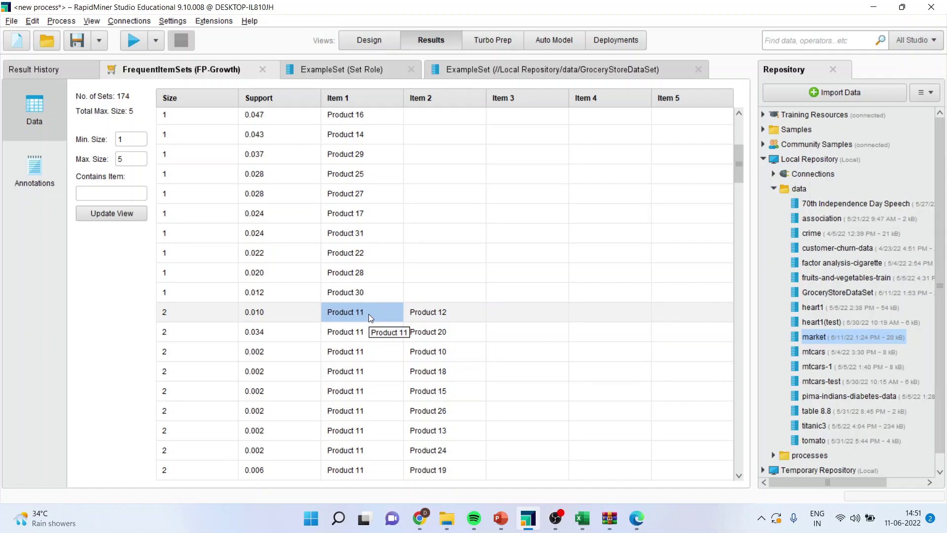
left_click(436, 313)
left_click(379, 311)
left_click(440, 318, "shift")
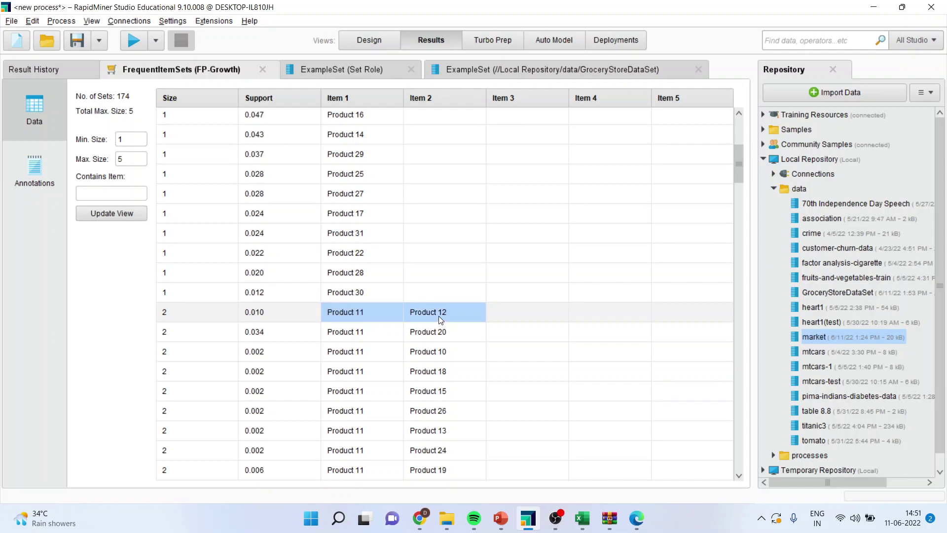
left_click(287, 322)
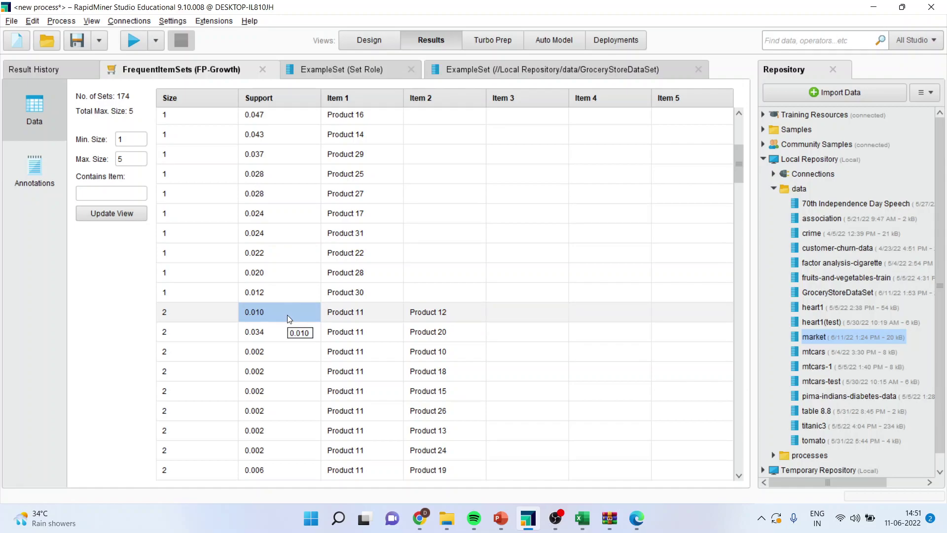
left_click(363, 317)
left_click(434, 321, "shift")
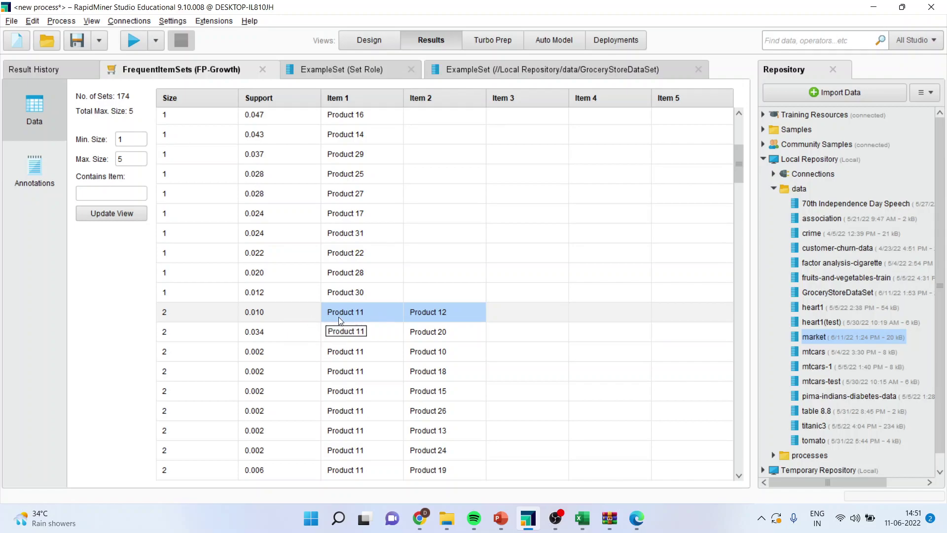
scroll(339, 317, "down", 3)
scroll(340, 321, "down", 8)
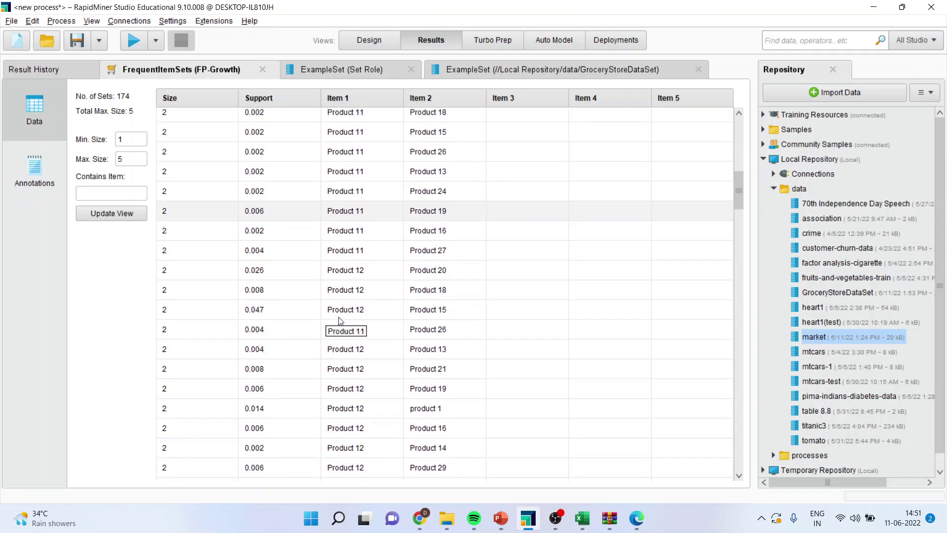
scroll(340, 320, "down", 10)
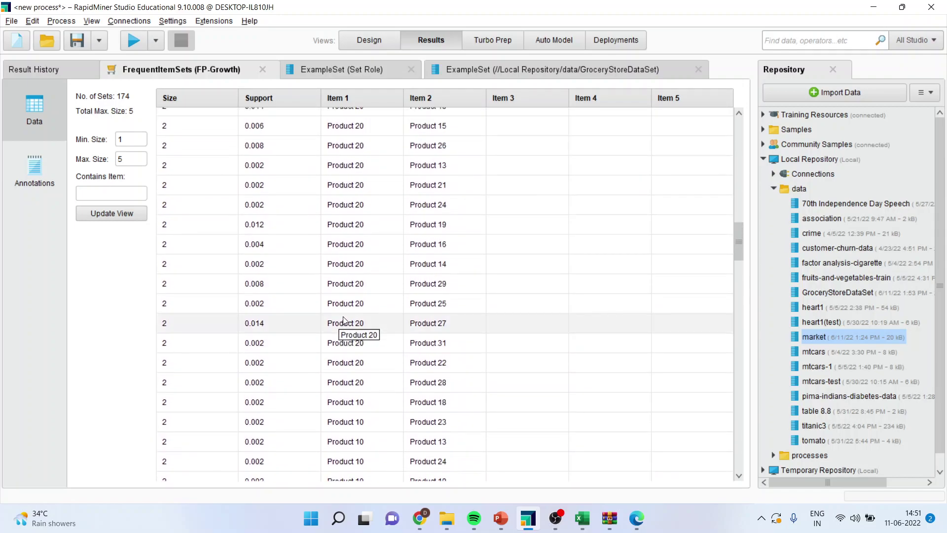
scroll(344, 320, "down", 7)
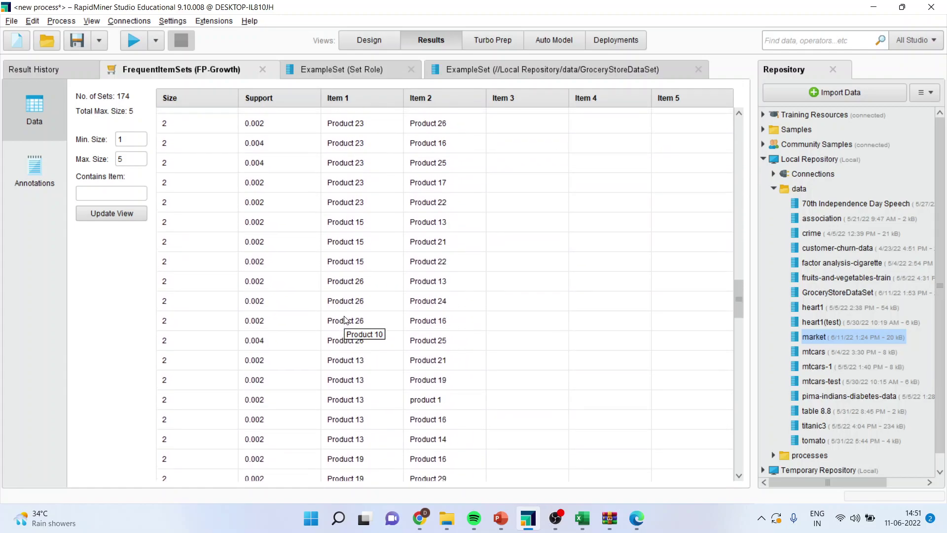
scroll(344, 320, "down", 4)
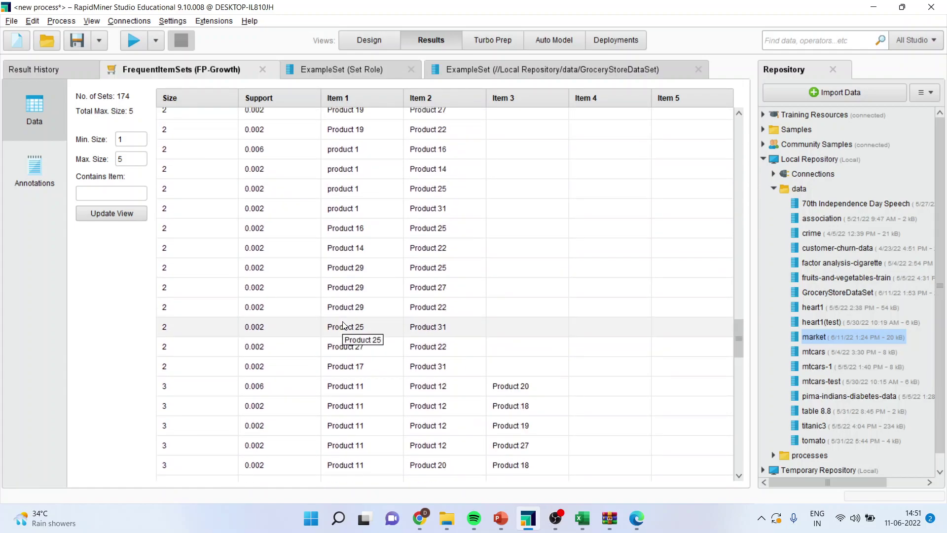
left_click_drag(357, 354, 493, 350)
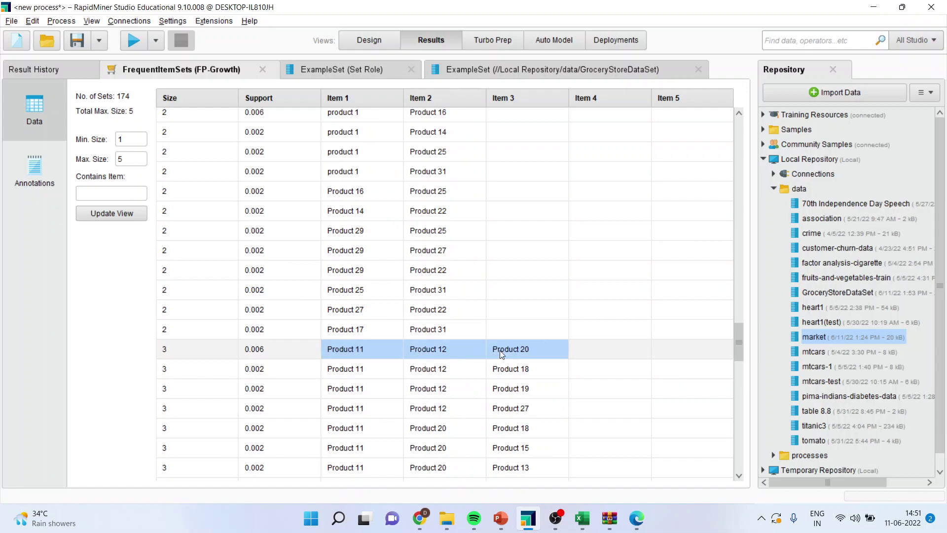
left_click(272, 351)
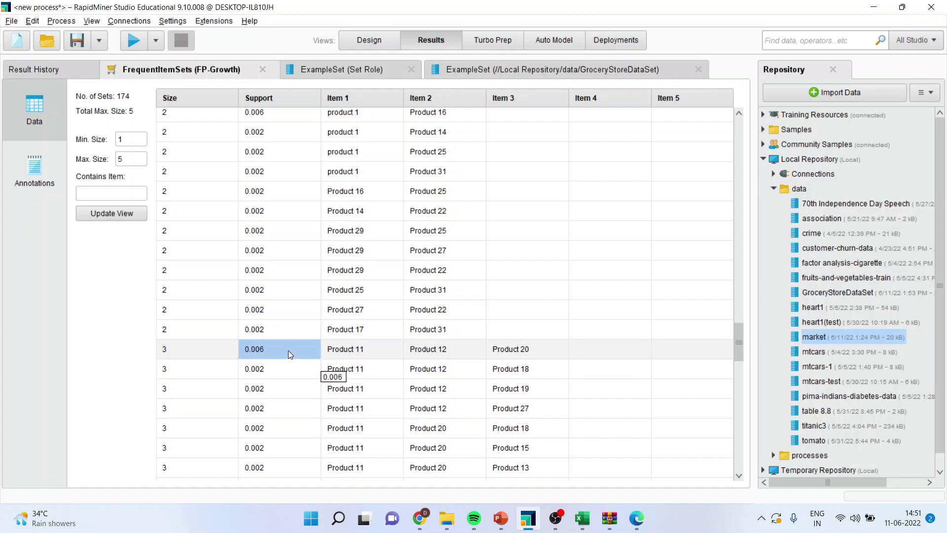
scroll(340, 373, "down", 6)
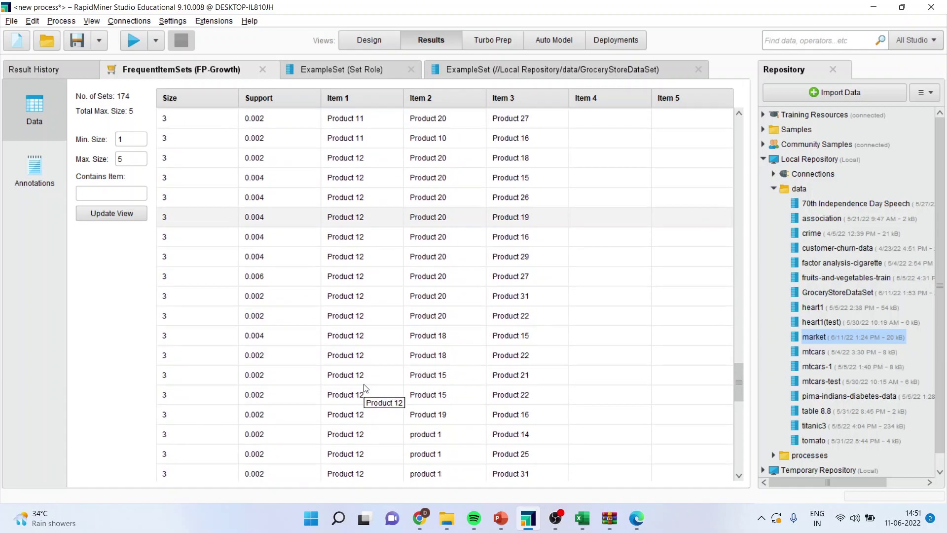
scroll(366, 388, "down", 10)
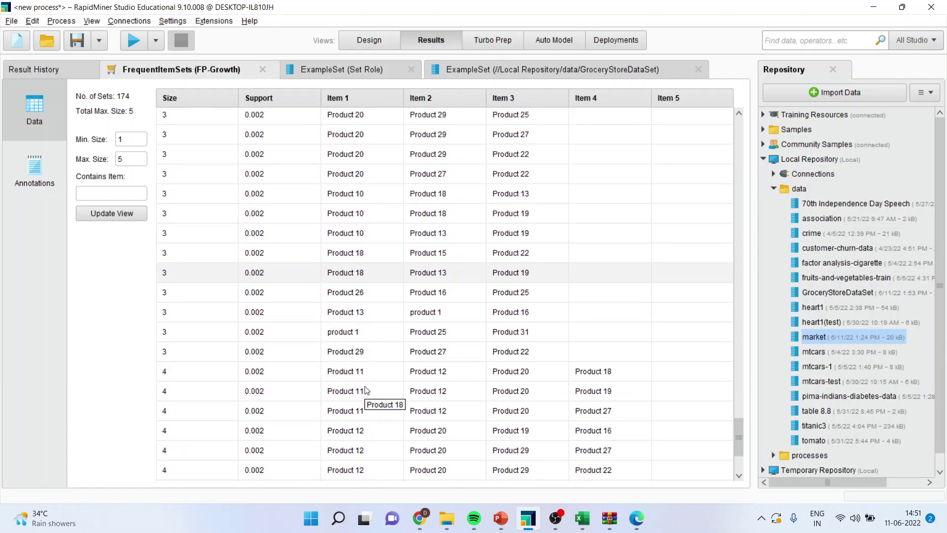
scroll(366, 389, "down", 5)
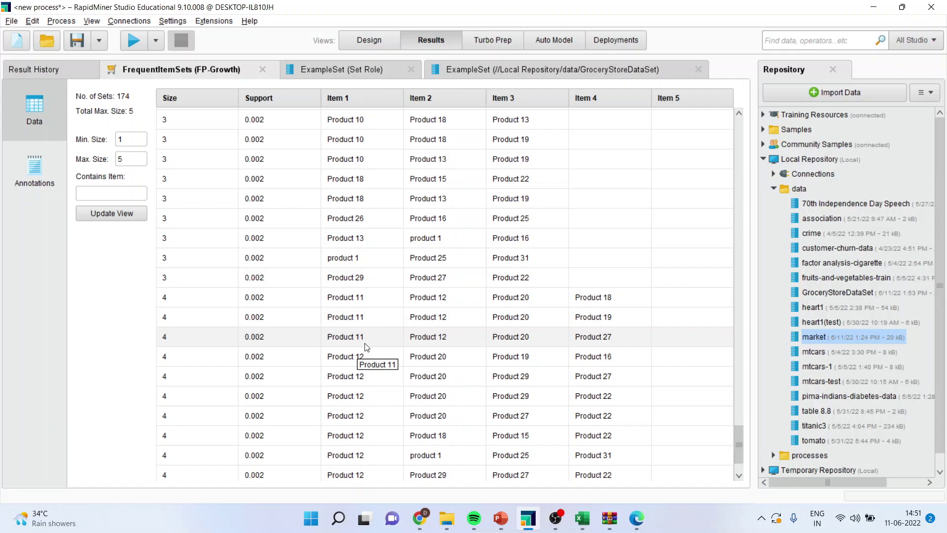
In Design, add Create Association Rules beside FP-Growth and delete its automatic connections
left_click(368, 40)
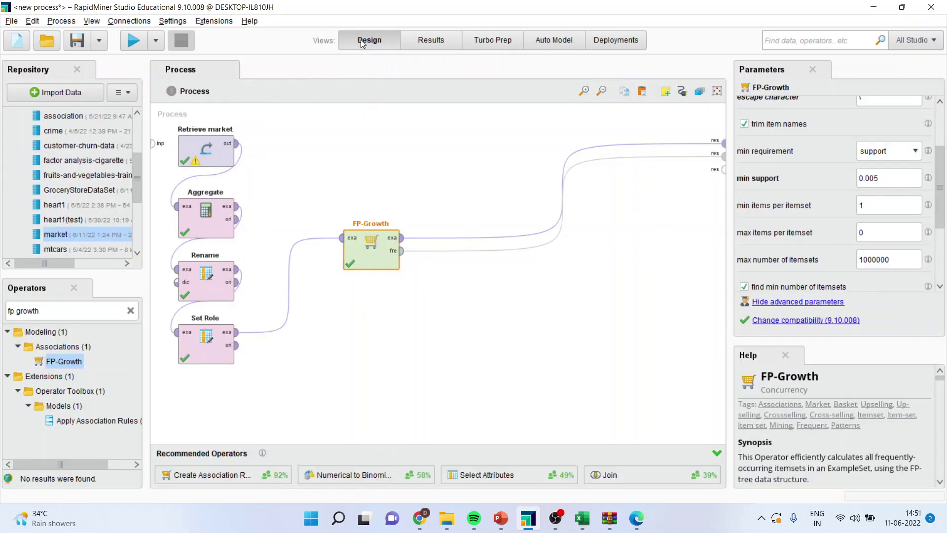
left_click(64, 311)
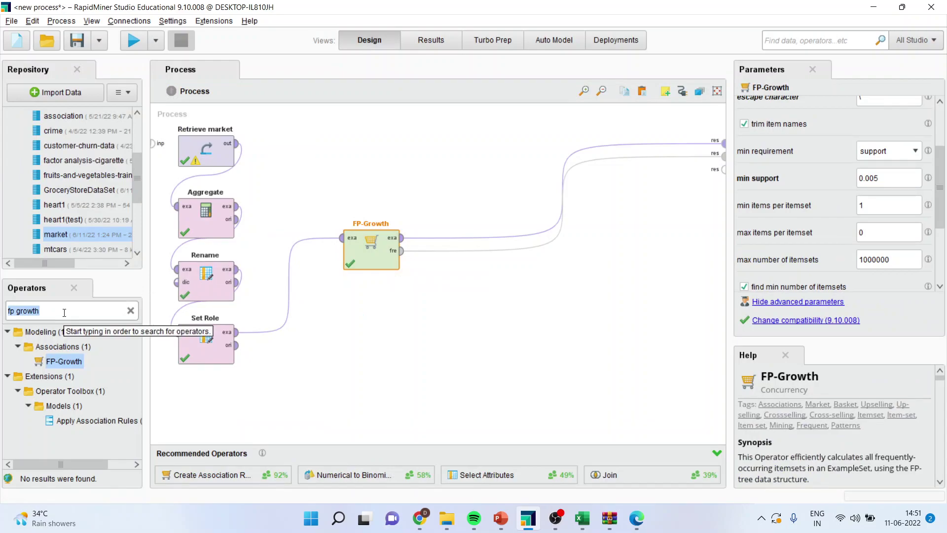
type("assoca")
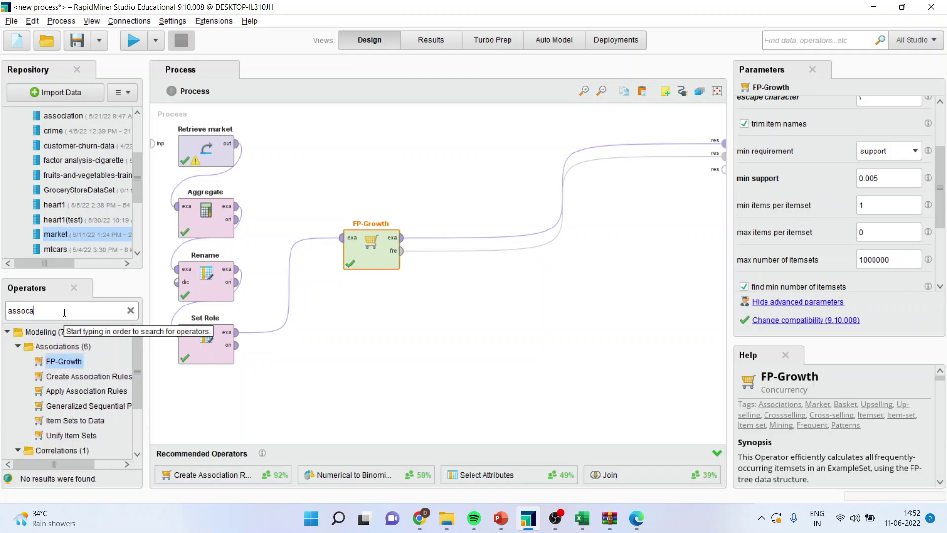
type("tion")
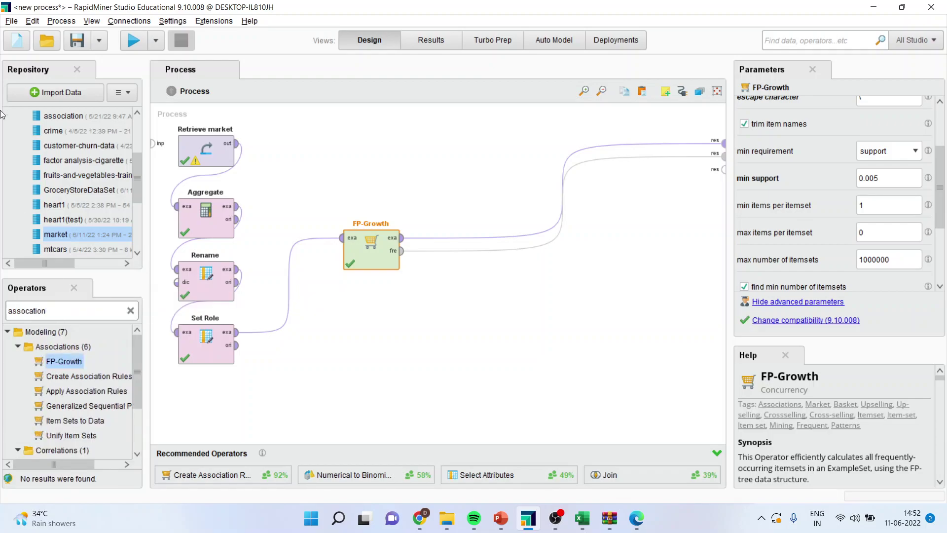
left_click_drag(116, 376, 489, 243)
left_click(562, 190)
left_click(562, 197)
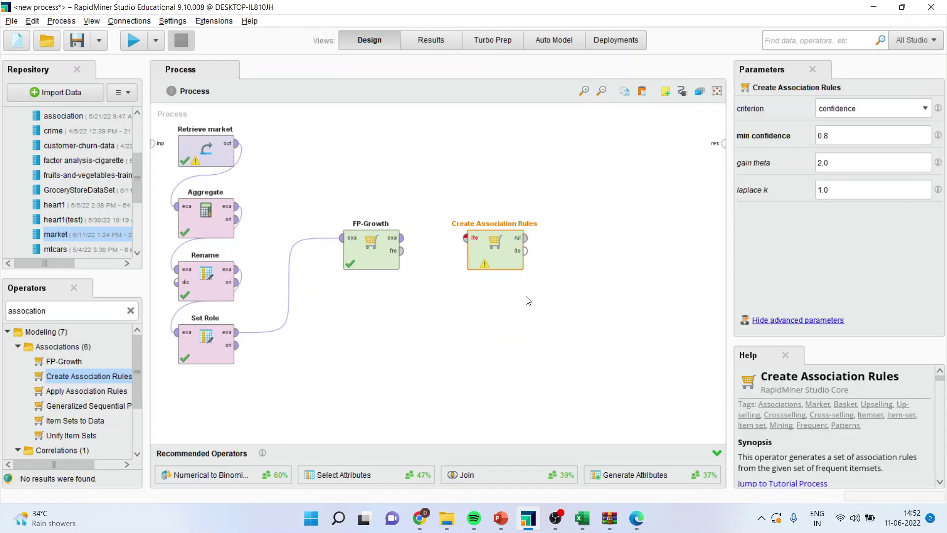
Feed FP-Growth's frequent itemsets output into Create Association Rules' item sets input
left_click(403, 256)
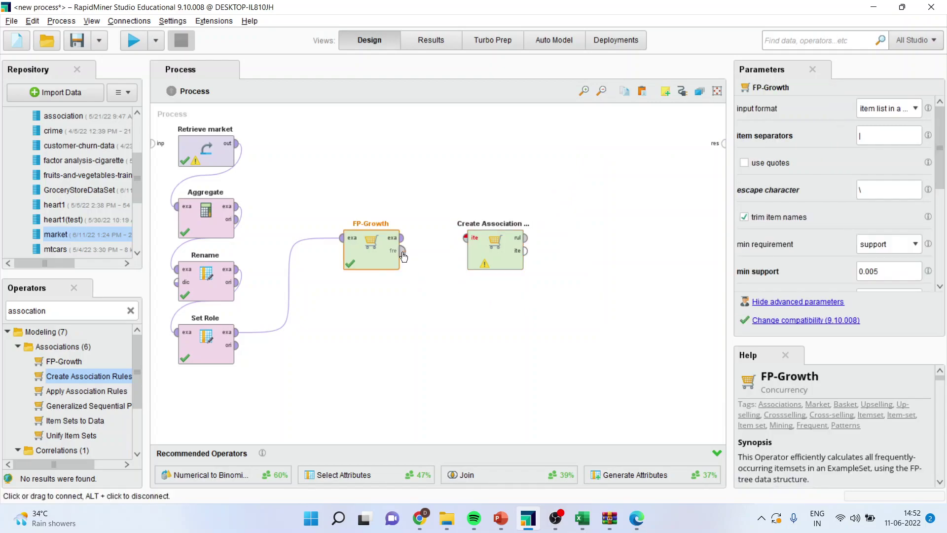
left_click(403, 256)
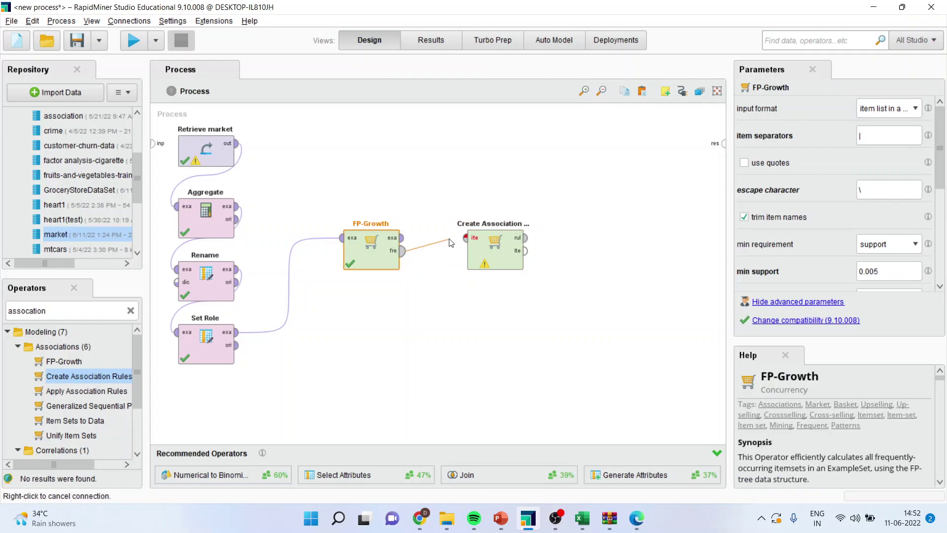
left_click(464, 239)
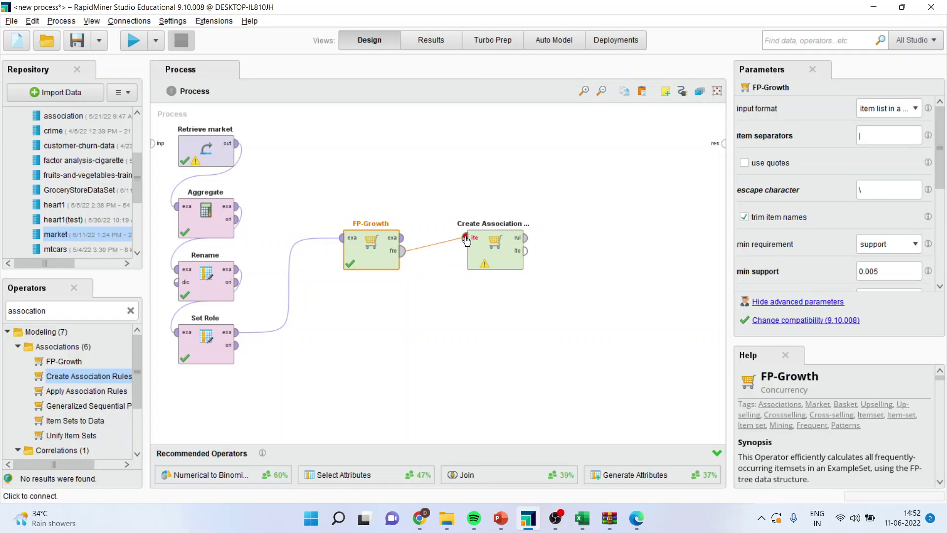
Wire the rules and item sets ports to the two res outputs and run the process
left_click(527, 239)
left_click(723, 144)
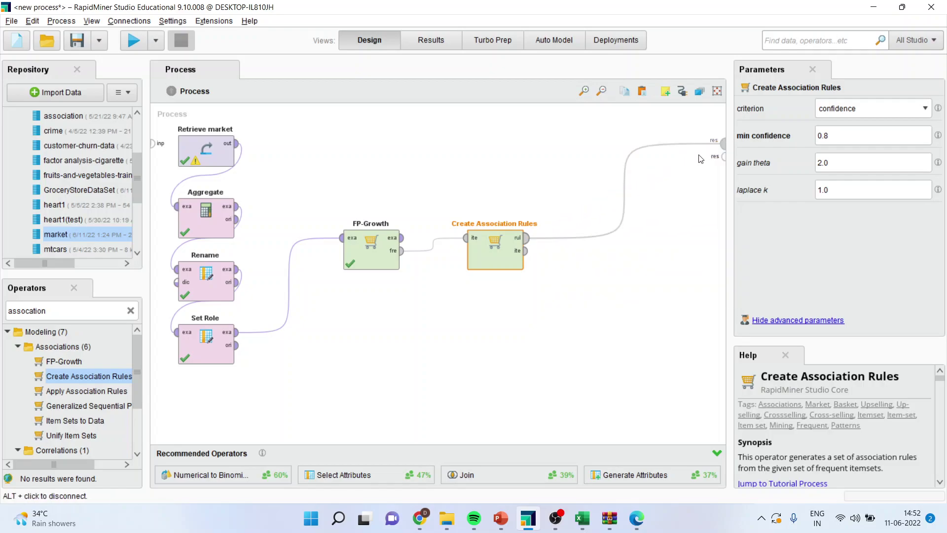
left_click(526, 251)
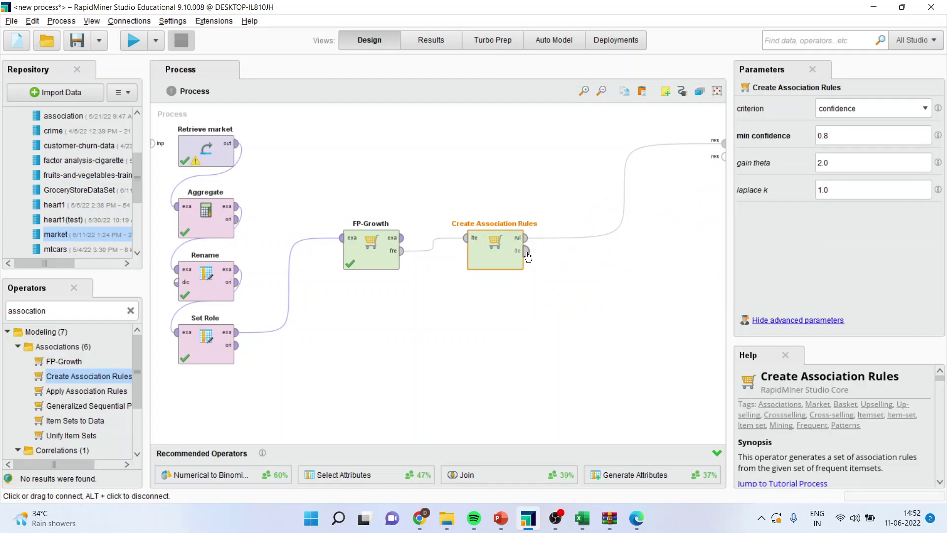
left_click(723, 157)
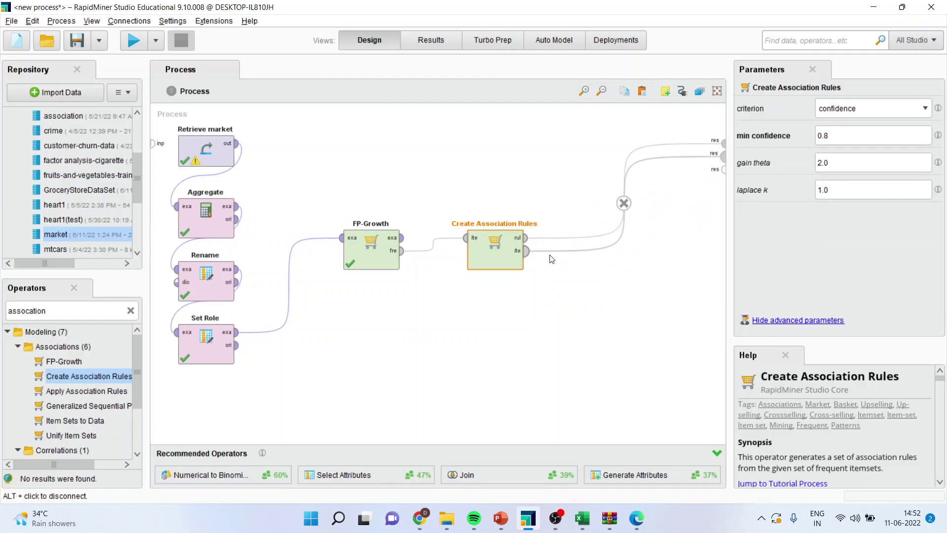
left_click(134, 41)
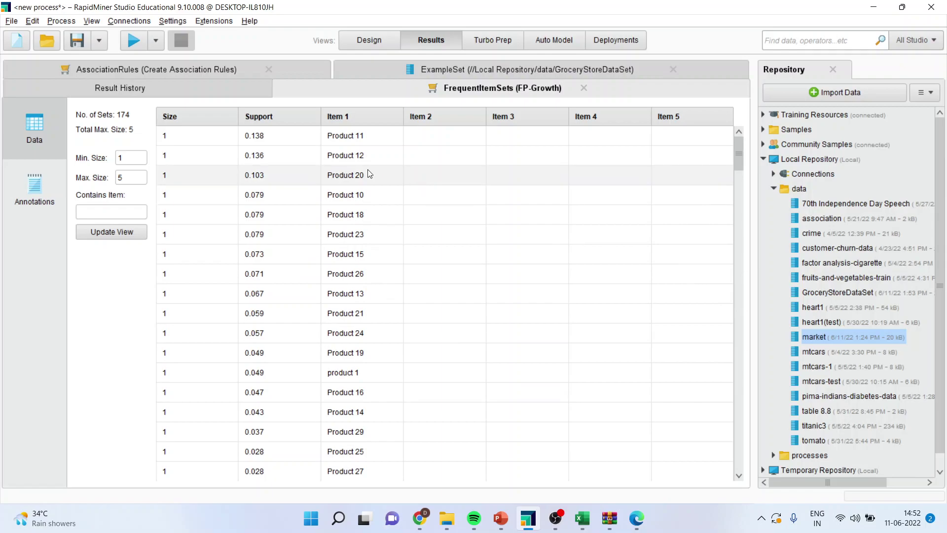
Open the AssociationRules (Create Association Rules) result tab listing premises, conclusions, support and confidence
left_click(179, 69)
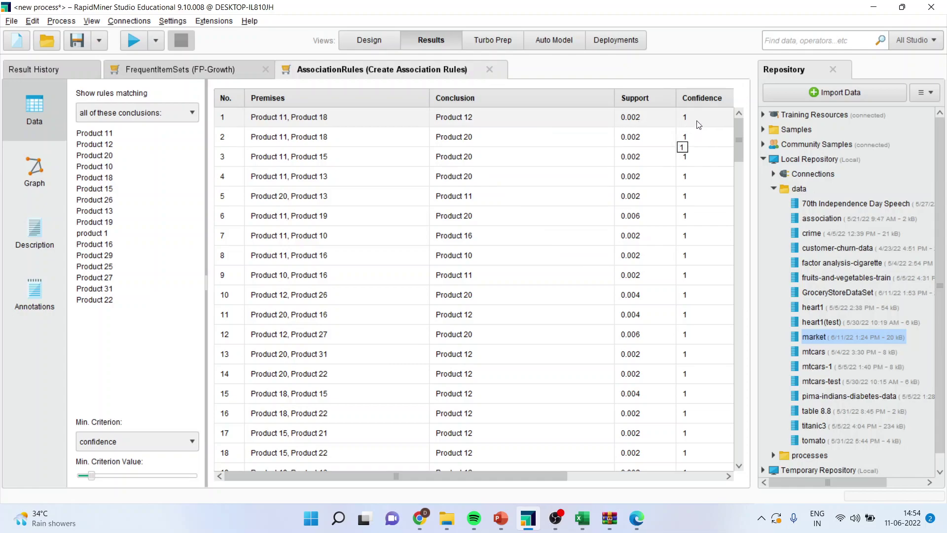
Sort the association rules by Lift descending, bringing the lift-493 rules to the top
left_click_drag(543, 476, 708, 478)
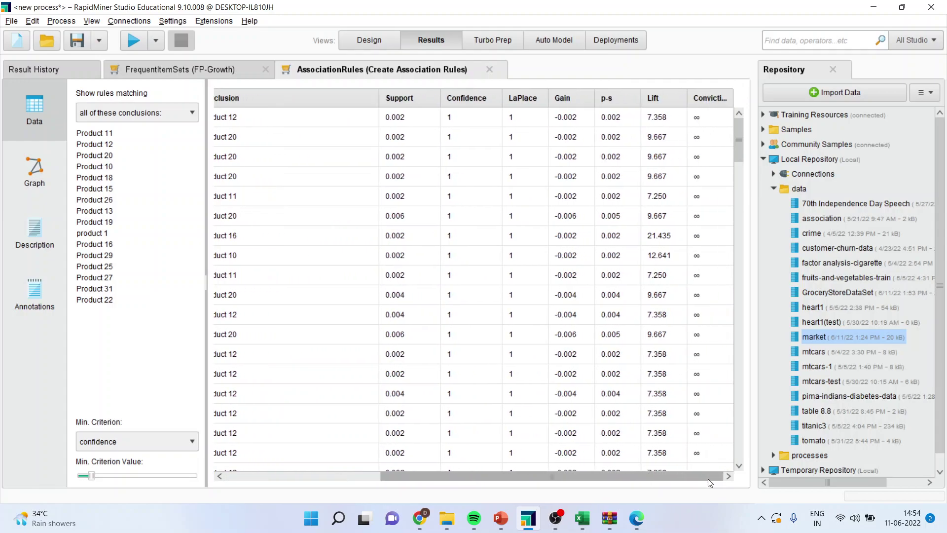
left_click(680, 98)
left_click(679, 98)
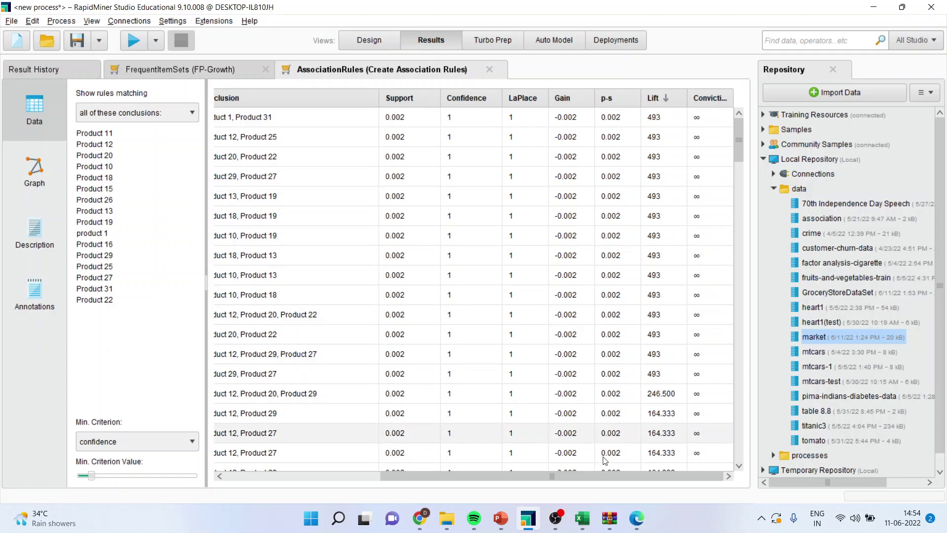
left_click_drag(605, 476, 398, 475)
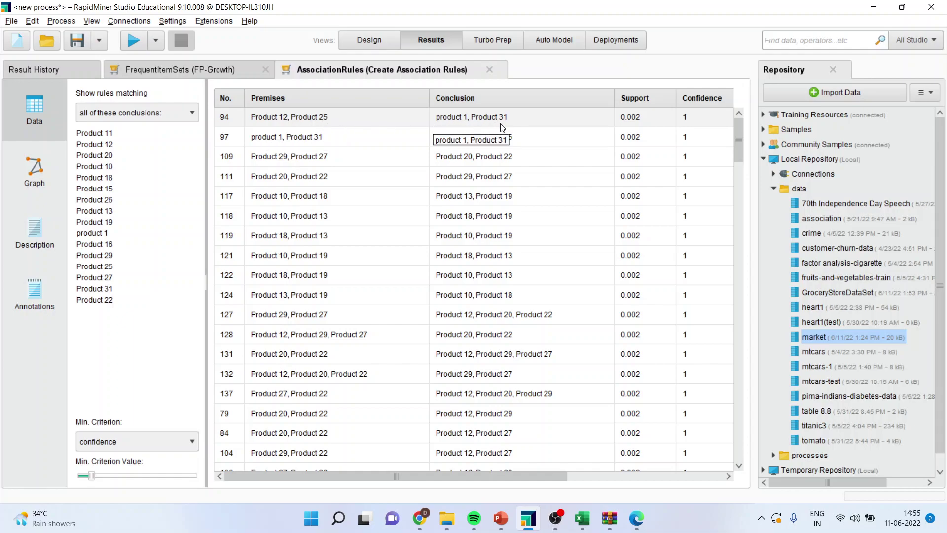
left_click_drag(530, 475, 685, 475)
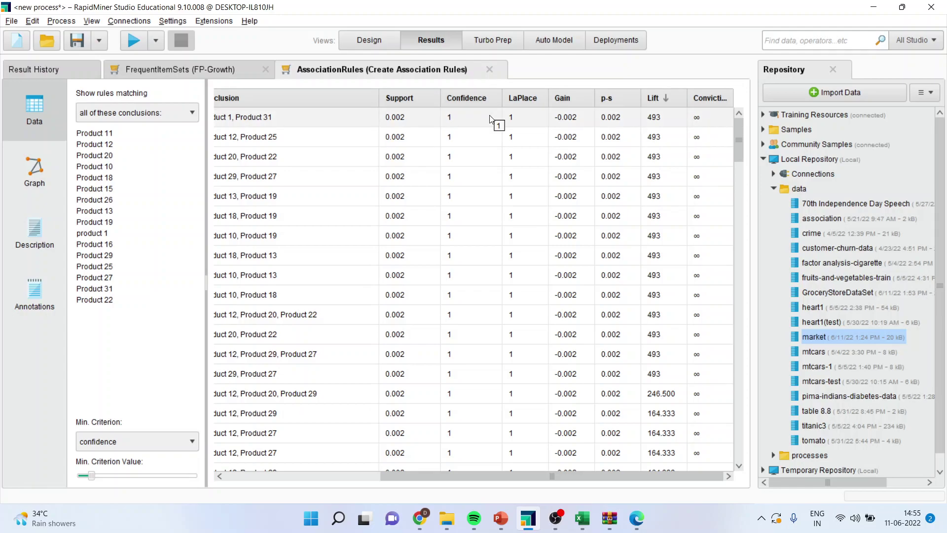
Filter the rules by lift as Min. Criterion and raise the minimum value slider
left_click(193, 441)
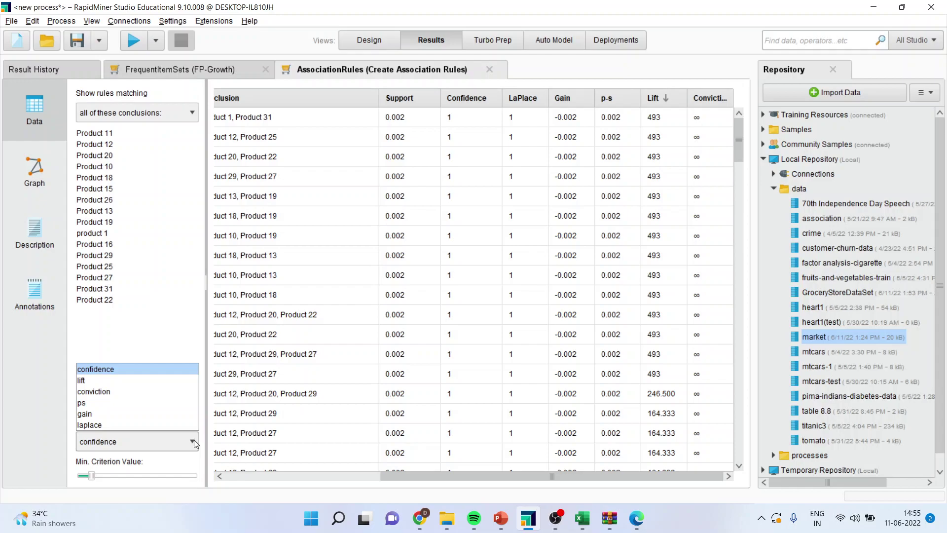
left_click(120, 380)
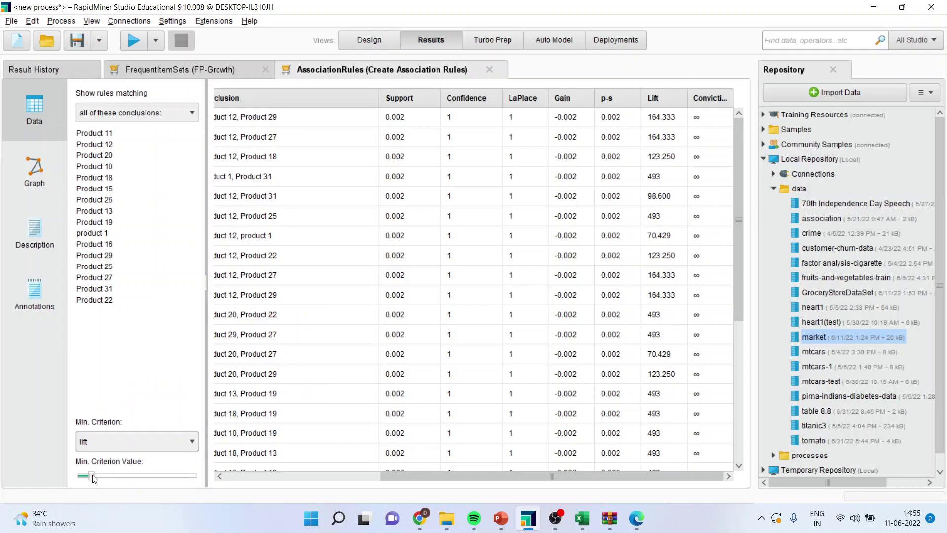
left_click_drag(91, 475, 180, 481)
left_click_drag(426, 477, 187, 477)
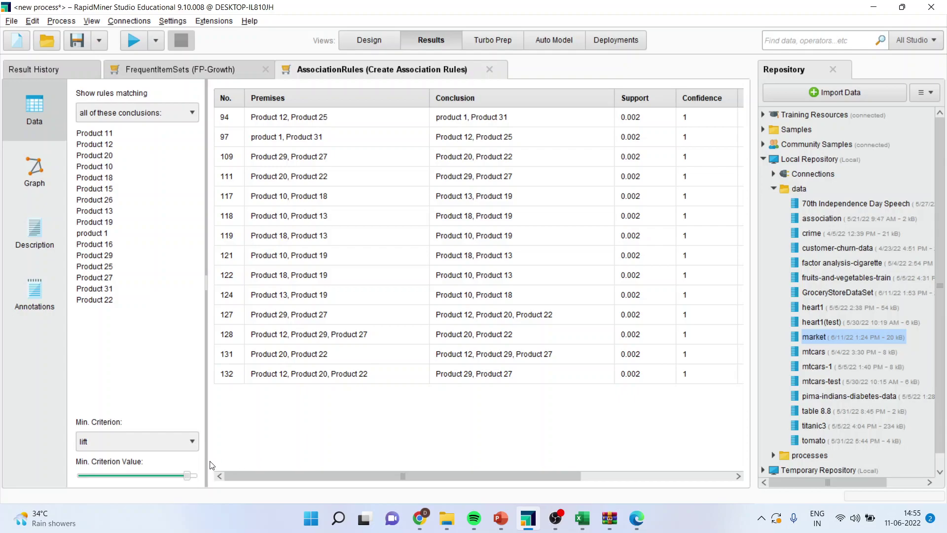
Try confidence with a lower threshold, then return to lift, leaving 15 rules from rule 94
left_click(194, 440)
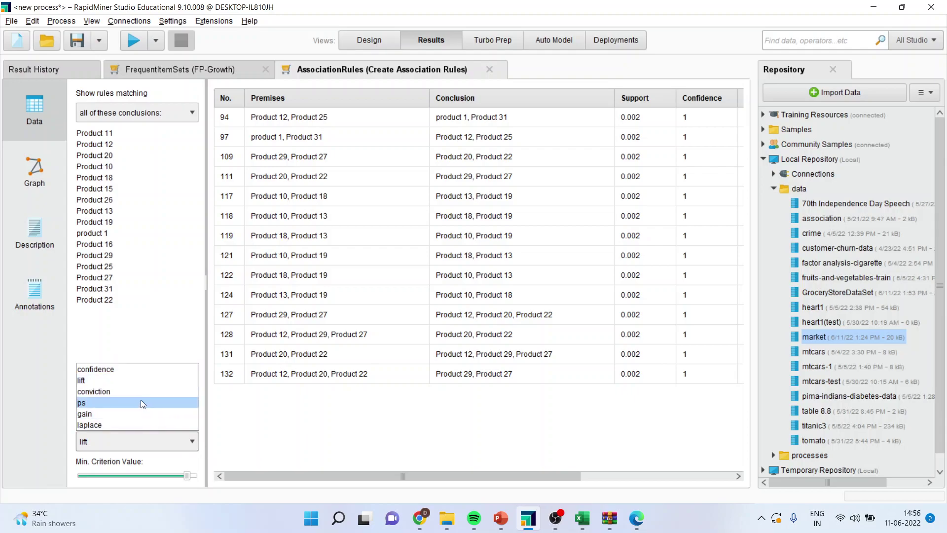
left_click(129, 369)
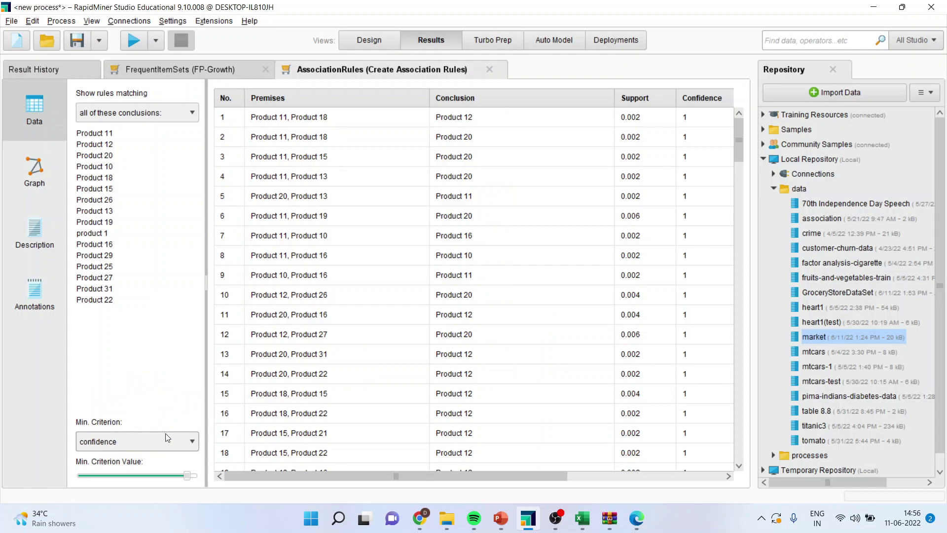
left_click_drag(185, 471, 123, 480)
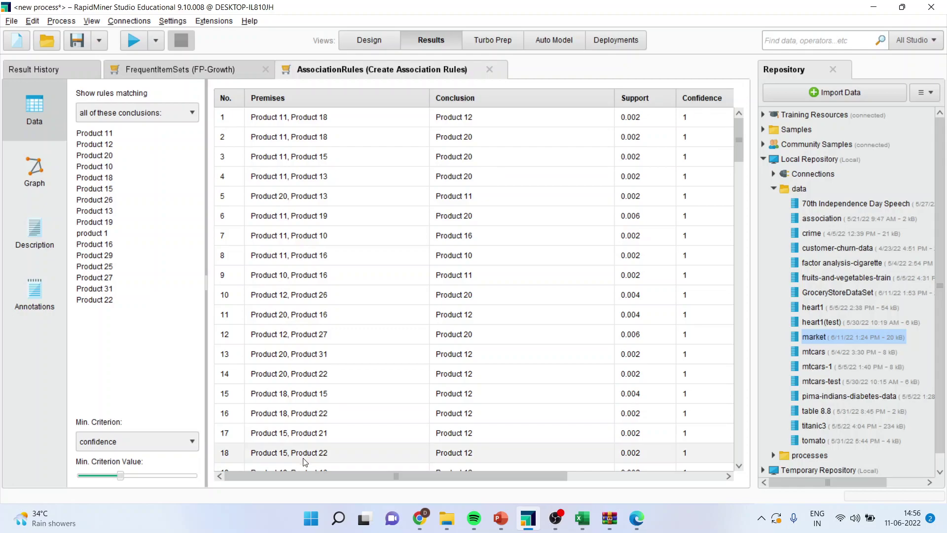
left_click(196, 440)
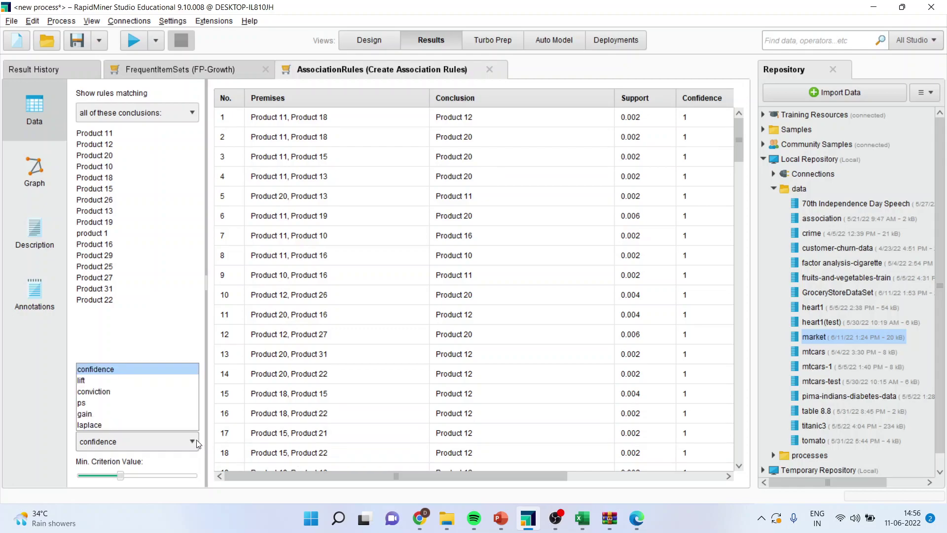
key("Escape")
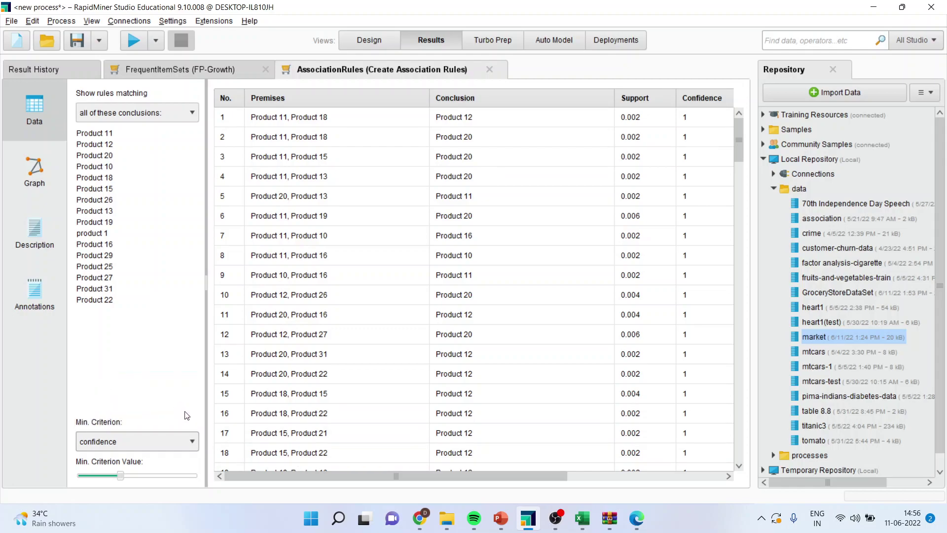
left_click(194, 440)
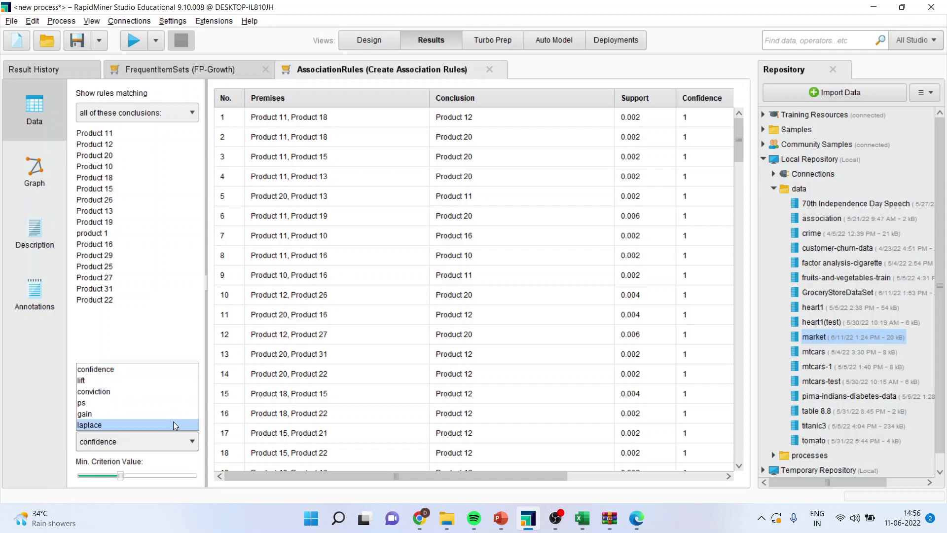
left_click(133, 384)
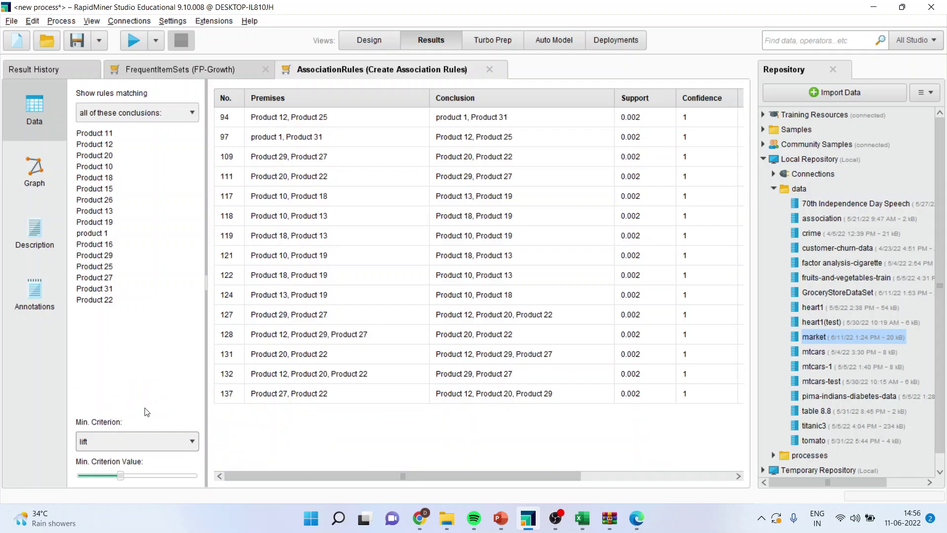
Show the association rules as a text description and scroll through each rule's confidence
left_click(33, 234)
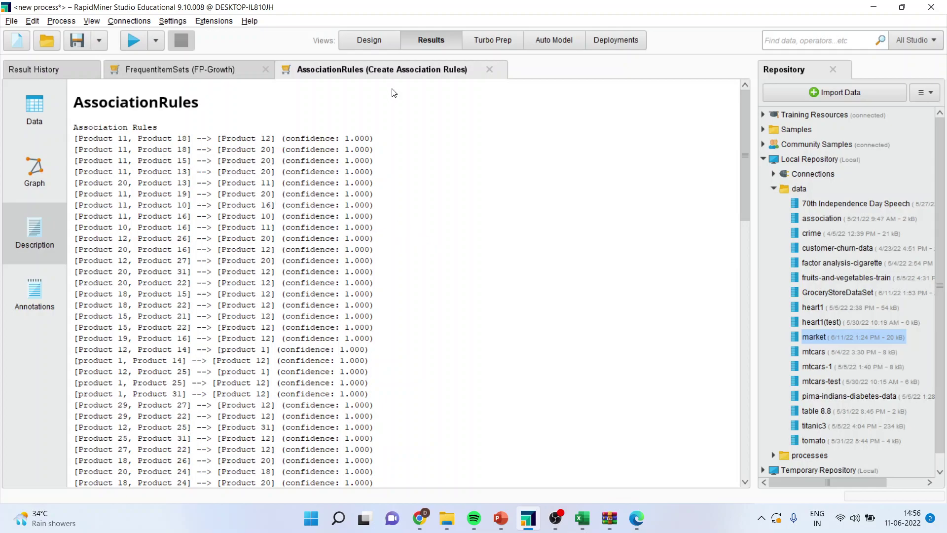
scroll(473, 265, "down", 3)
scroll(472, 266, "down", 5)
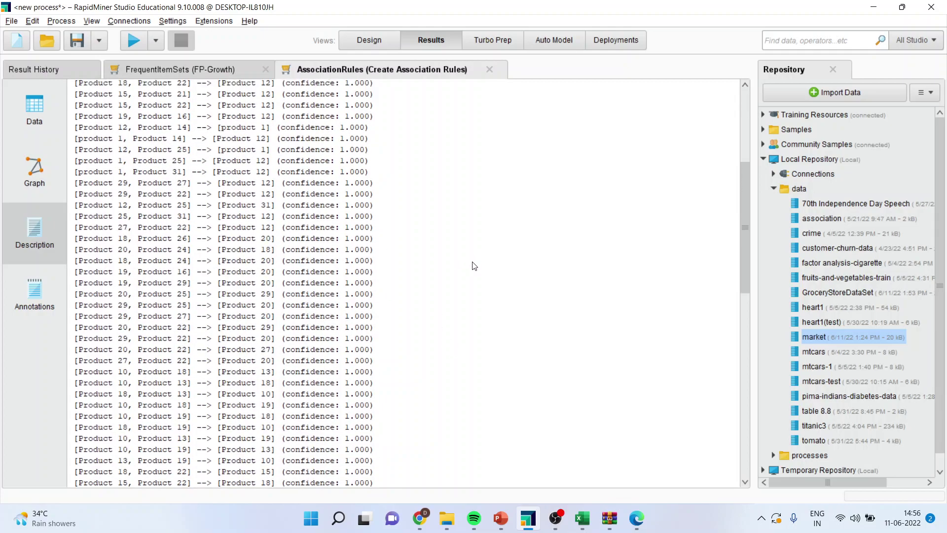
Set Create Association Rules' criterion to lift with min criterion value 1.5, then rerun
left_click(362, 39)
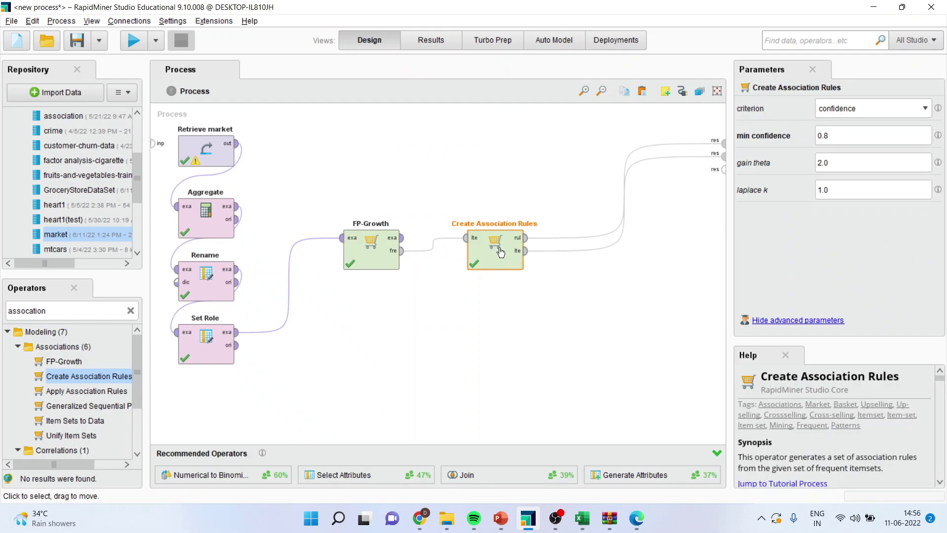
left_click(926, 109)
left_click(877, 133)
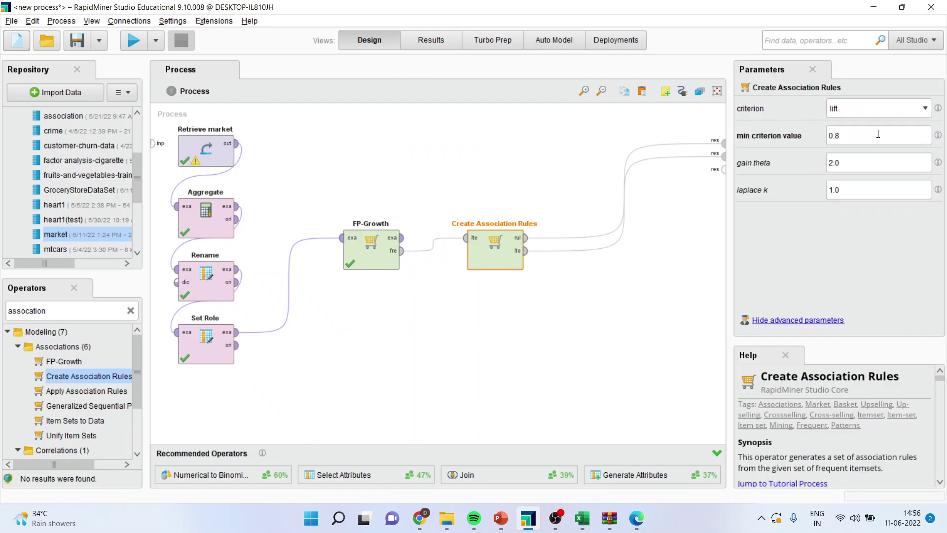
left_click(866, 137)
key("BackSpace")
key("BackSpace")
key("BackSpace")
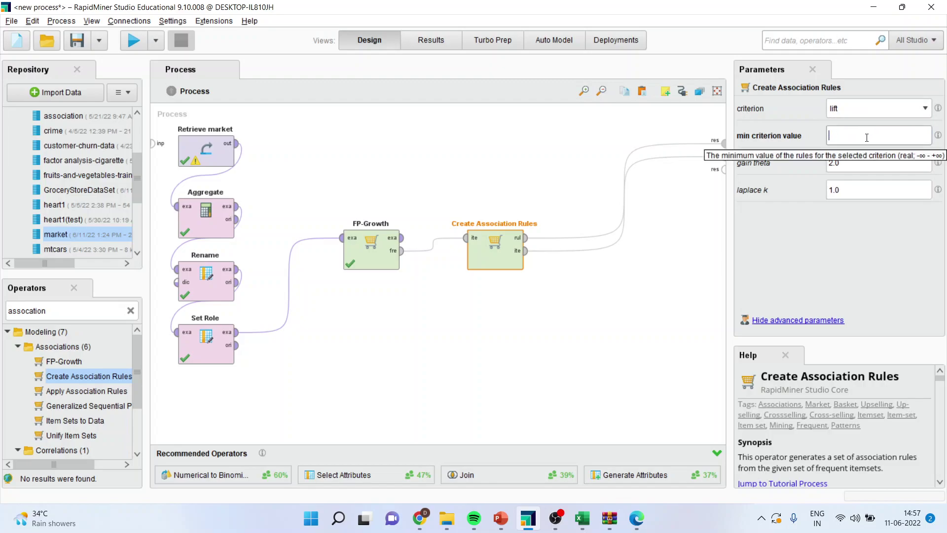
type("1.5")
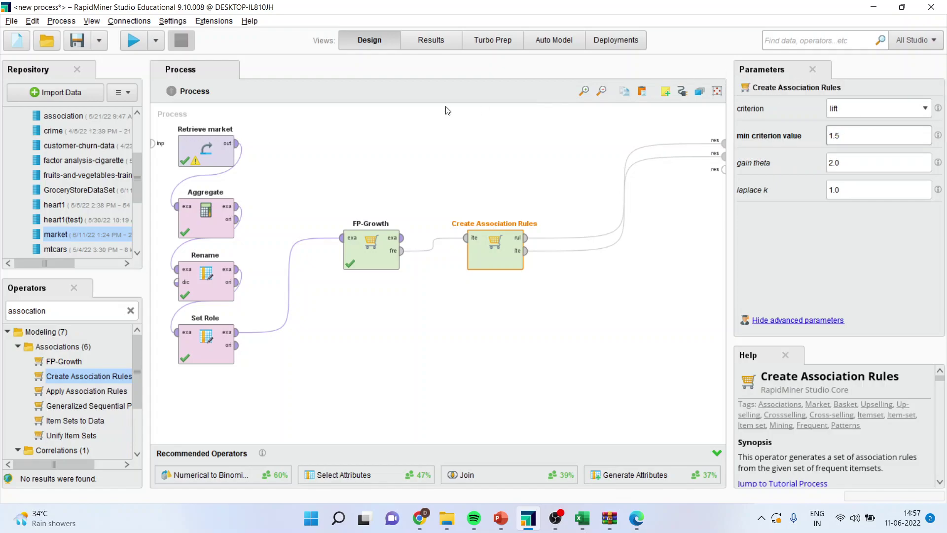
left_click(132, 45)
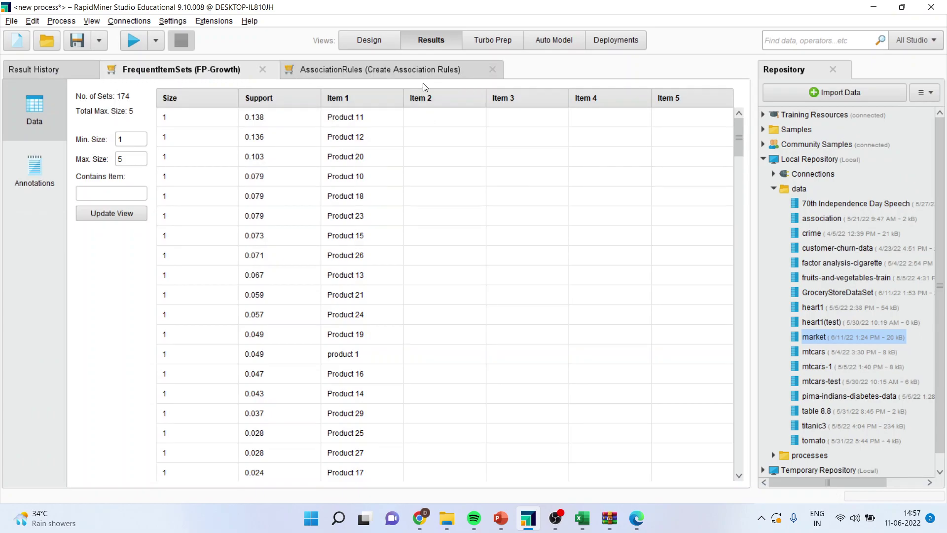
Open the regenerated AssociationRules table and scroll across Support through Conviction and back
left_click(412, 72)
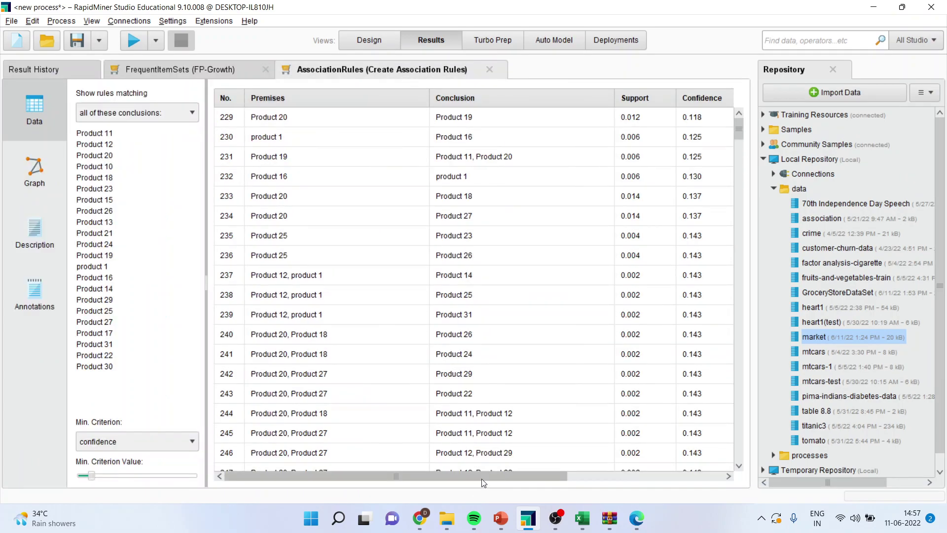
left_click_drag(482, 479, 660, 488)
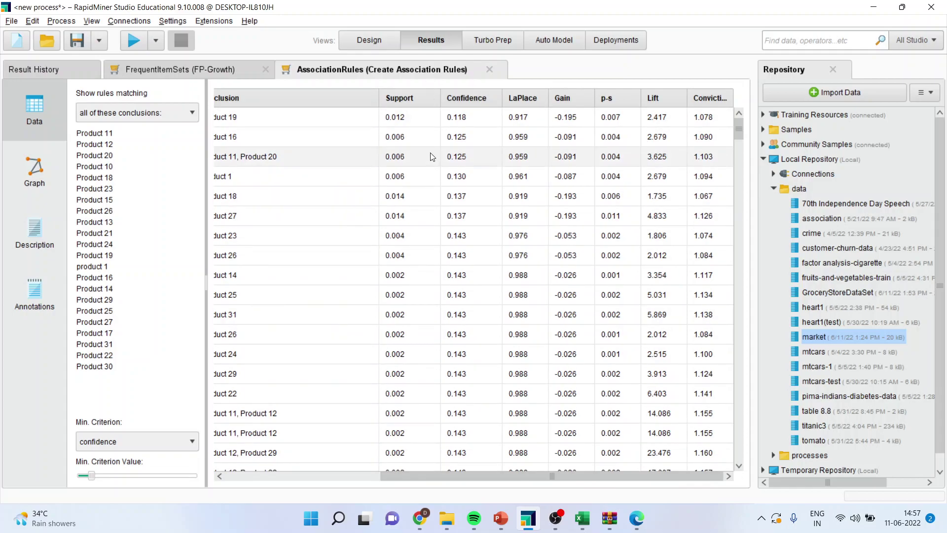
scroll(436, 160, "left", 5)
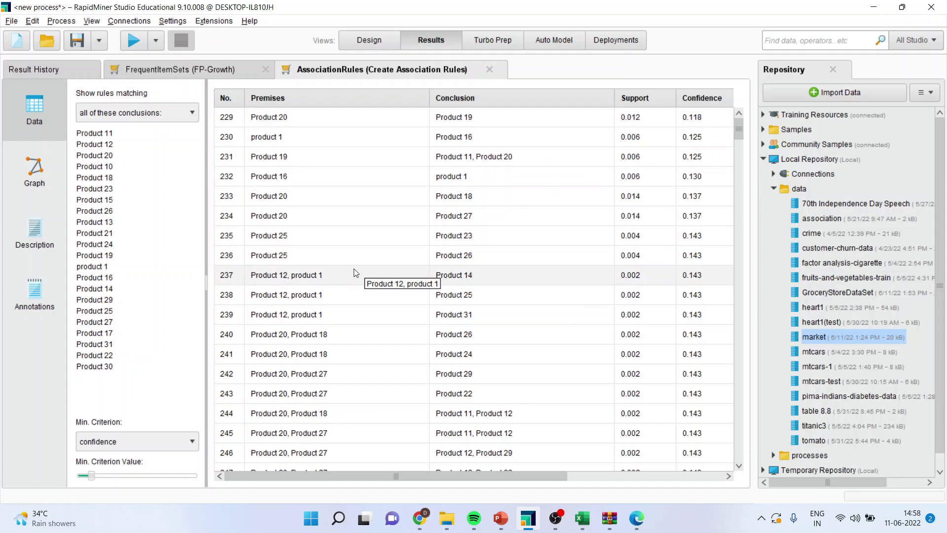
Select Product 11 and Product 12 conclusions, then view the rules as a graph and description
left_click(102, 134)
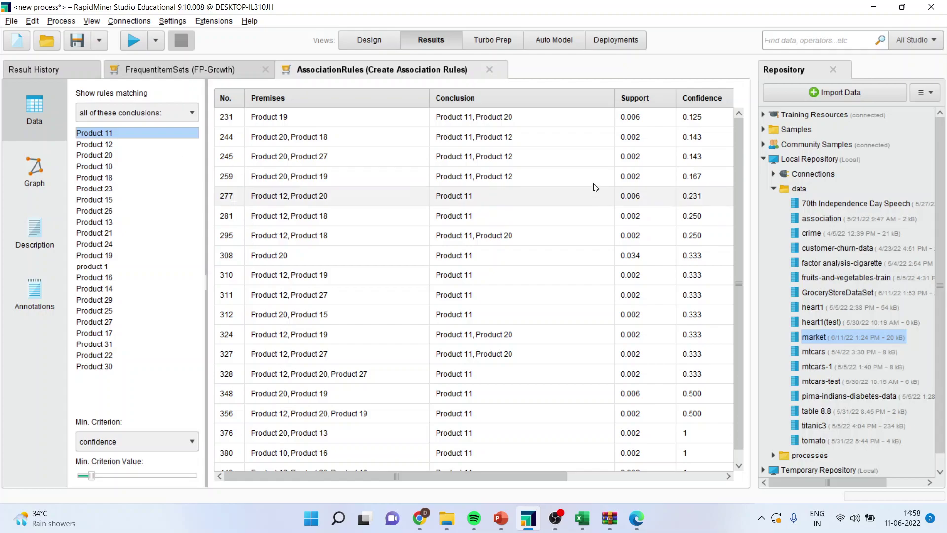
left_click(99, 145)
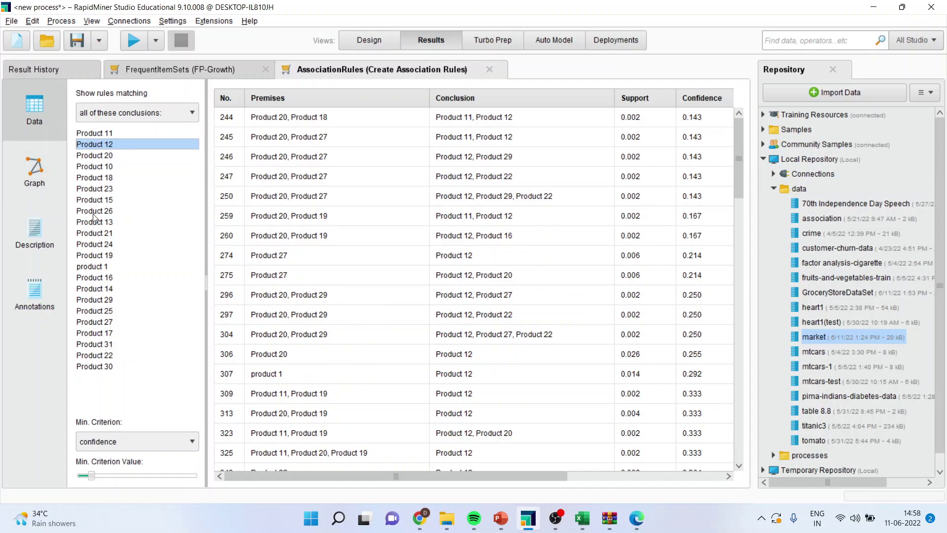
left_click(29, 169)
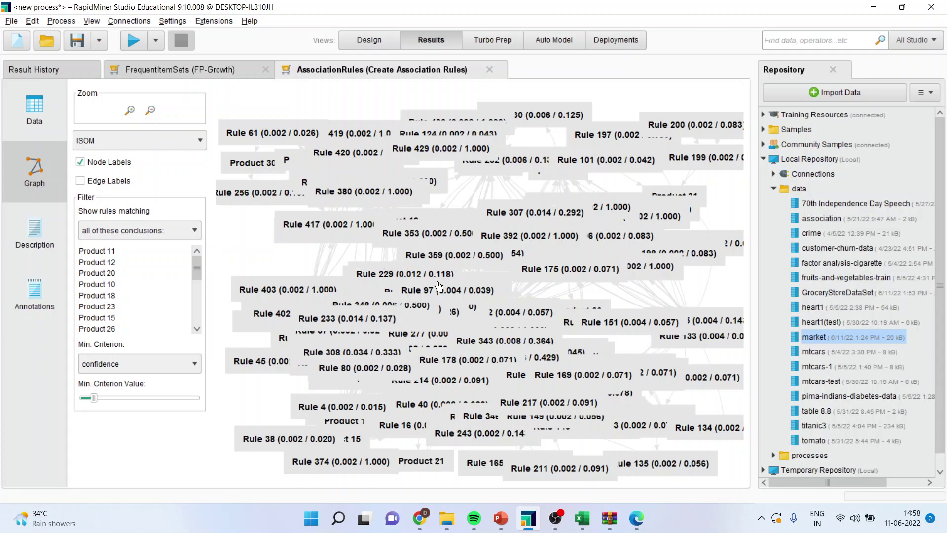
left_click(28, 233)
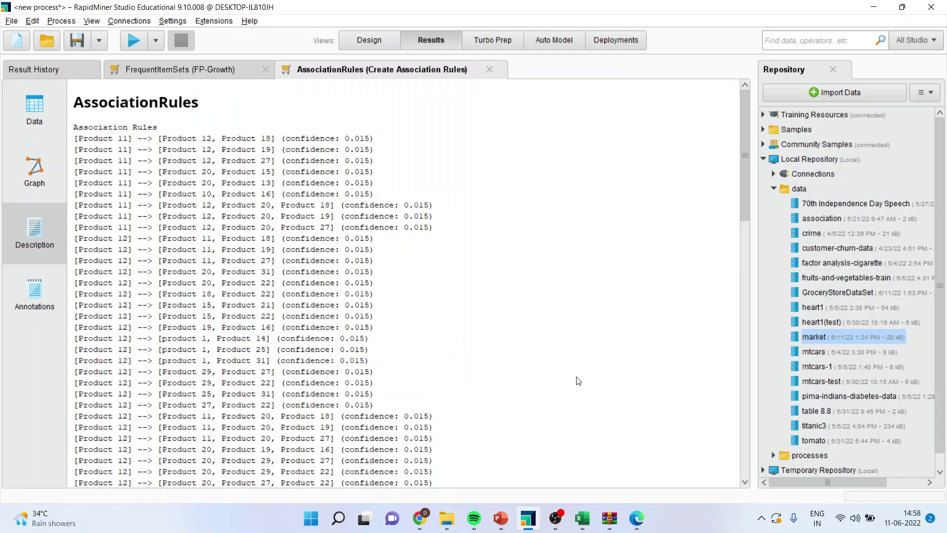
Switch to the PowerPoint lecture deck, showing slide 13 of 13, the Thank You slide
key("alt+Tab")
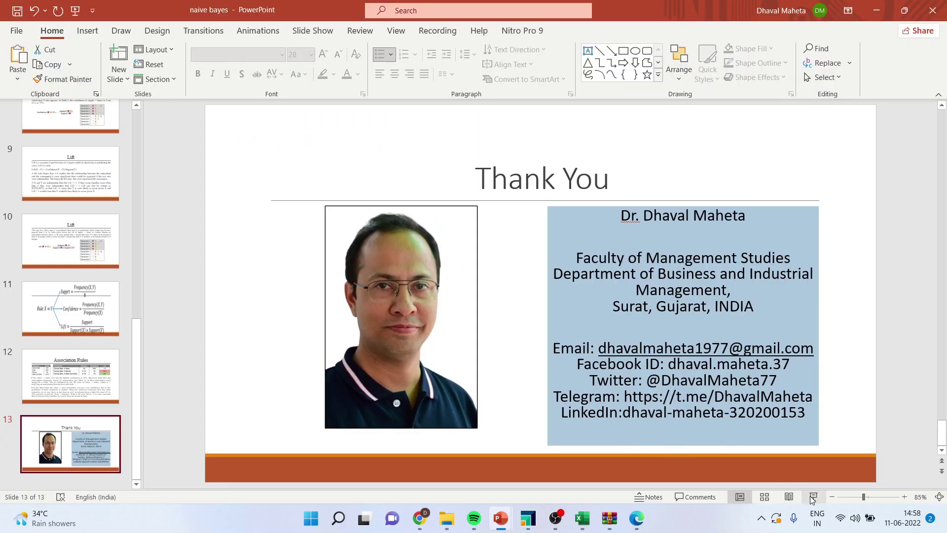